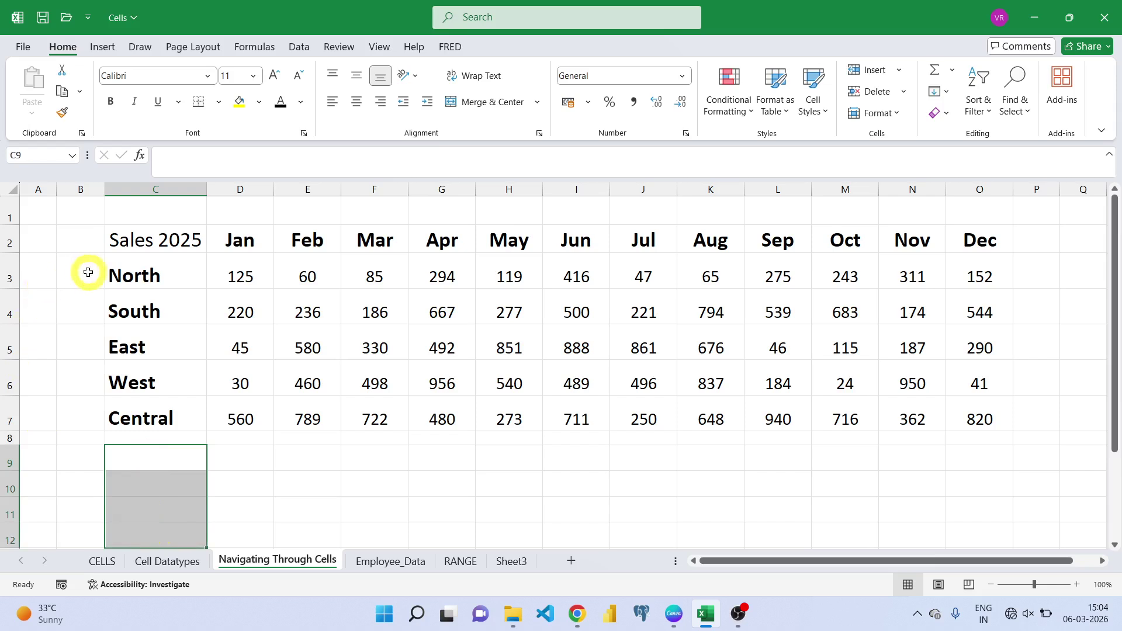
Select the region names from North to Central in C3:C7 as a range, then clear the selection
left_click(151, 273)
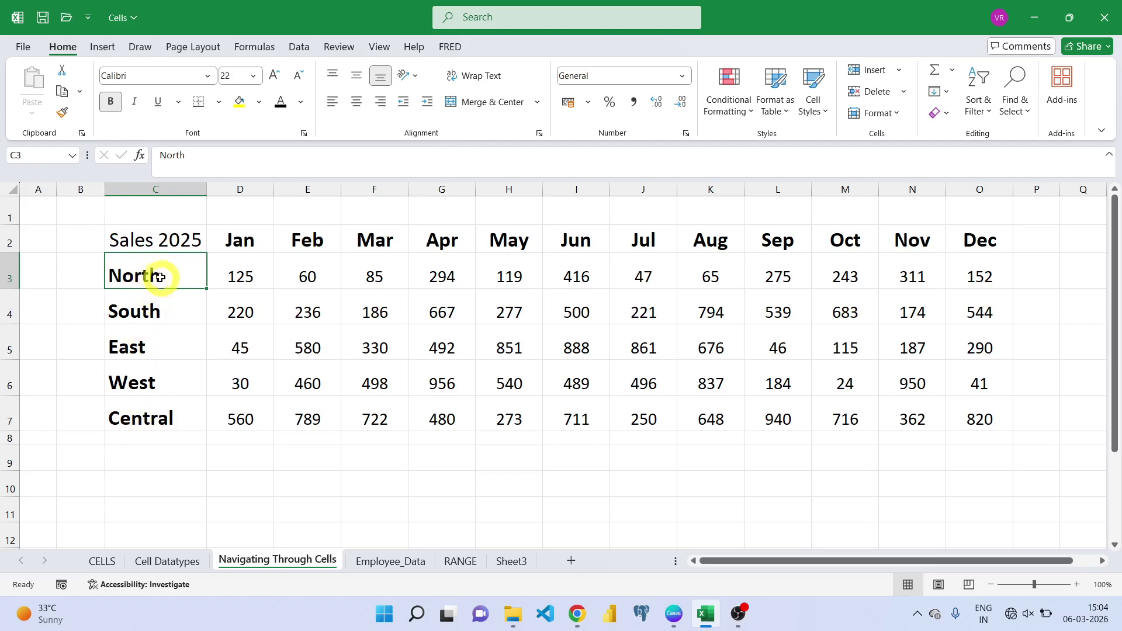
left_click_drag(158, 287, 165, 406)
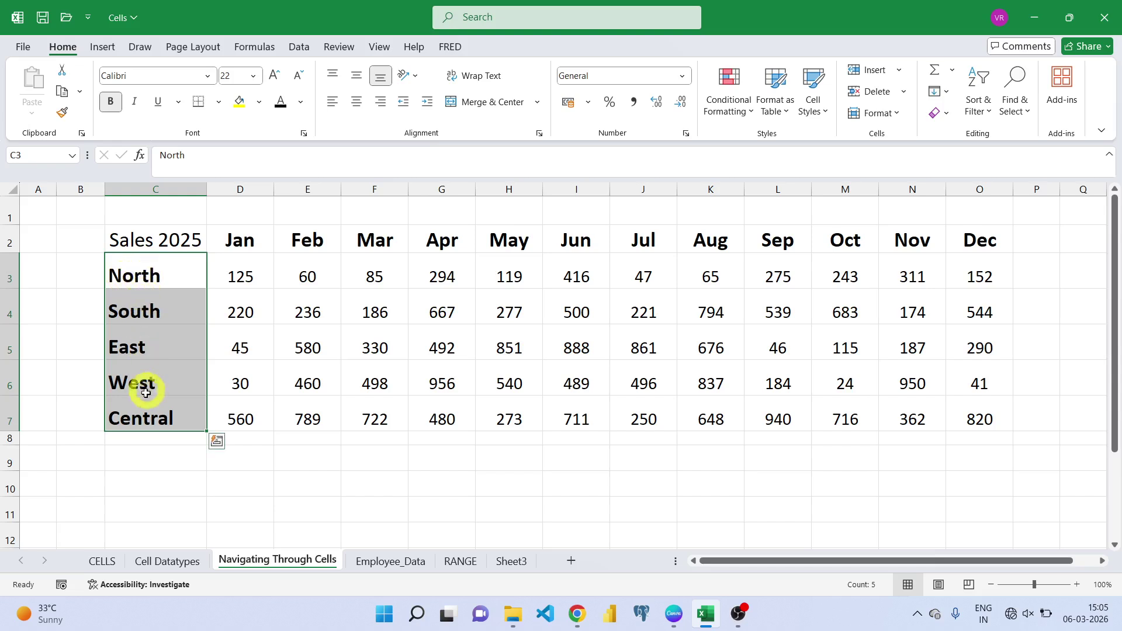
left_click(320, 469)
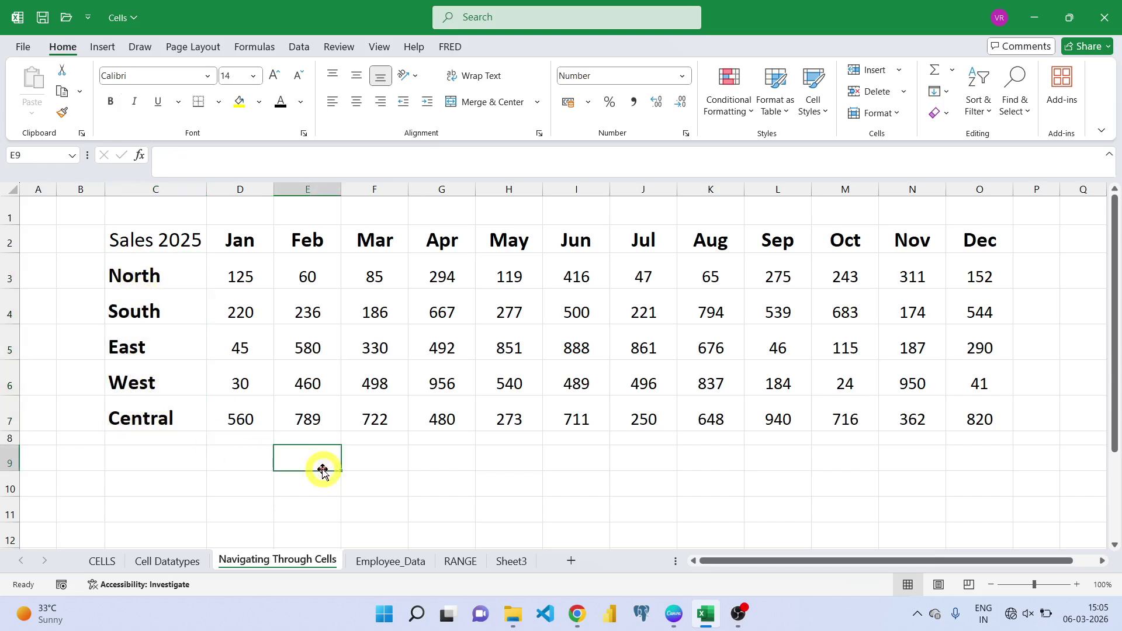
View the types of range on the RANGE sheet and select the adjacent cells H3:K3 as an example
left_click(461, 563)
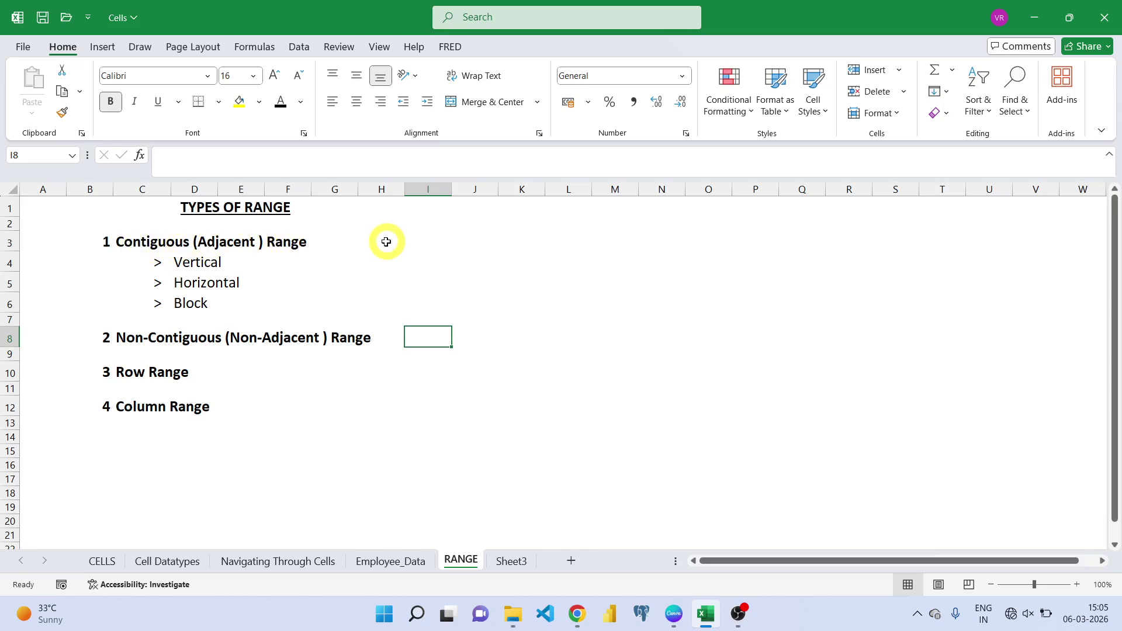
left_click_drag(386, 242, 521, 237)
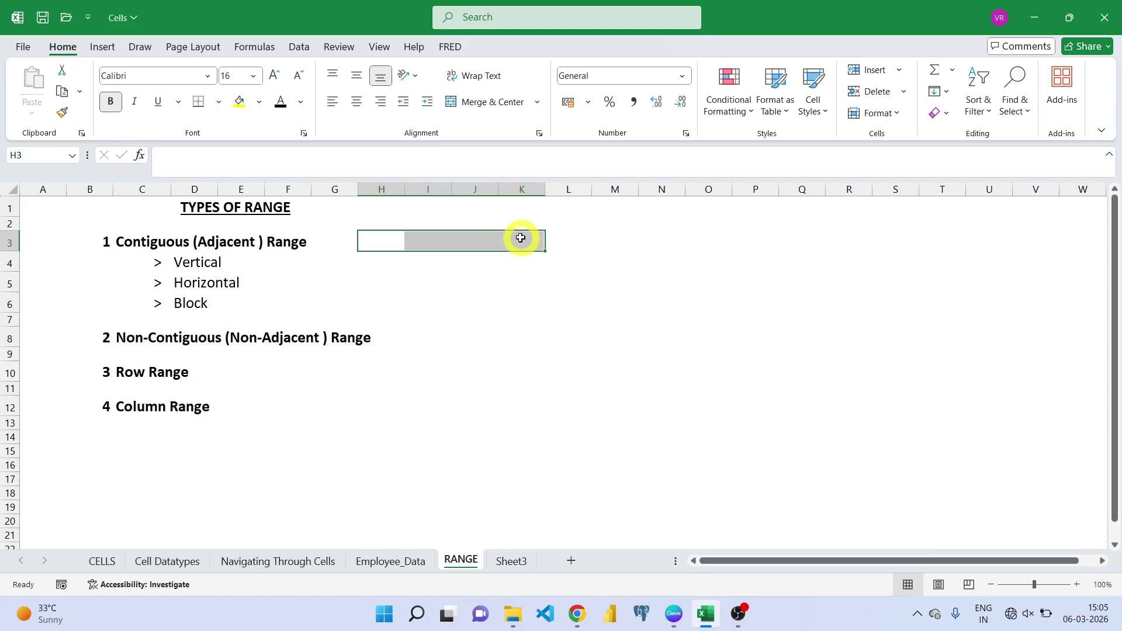
left_click(422, 260)
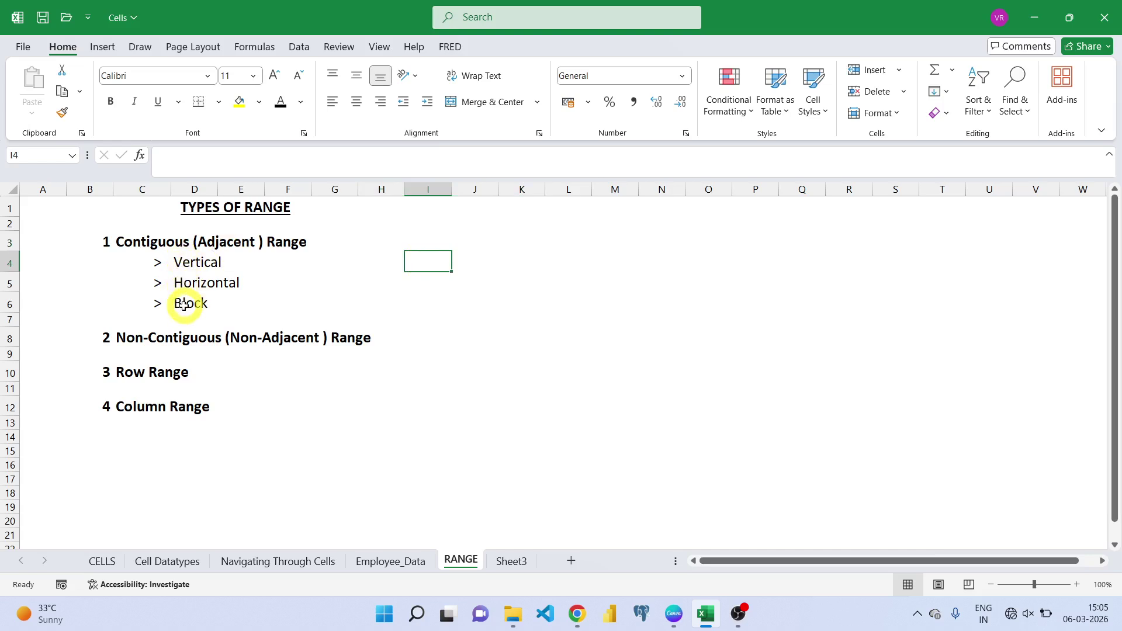
On the Navigating Through Cells sheet, select the vertical range C3:C11 and the horizontal range D2:K2
left_click(263, 560)
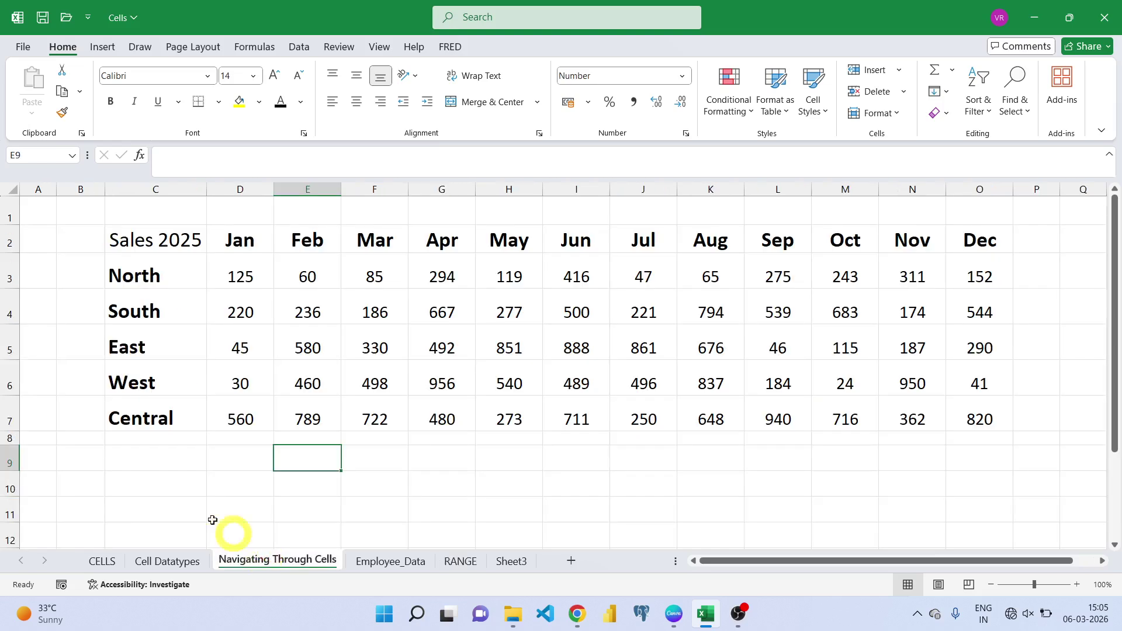
left_click_drag(135, 272, 148, 514)
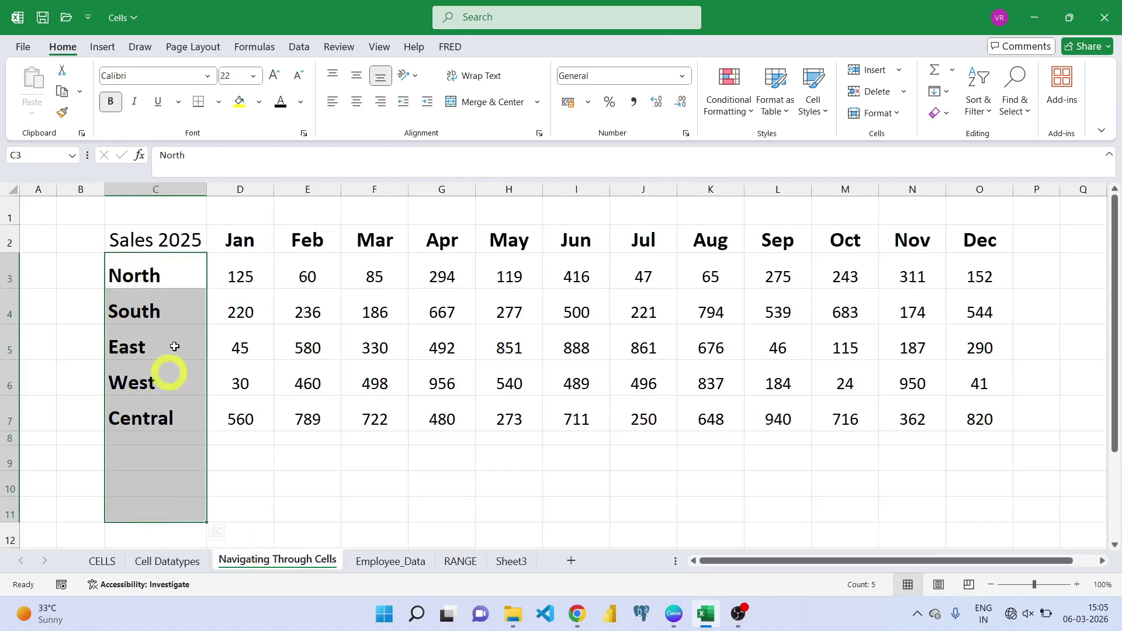
left_click(243, 241)
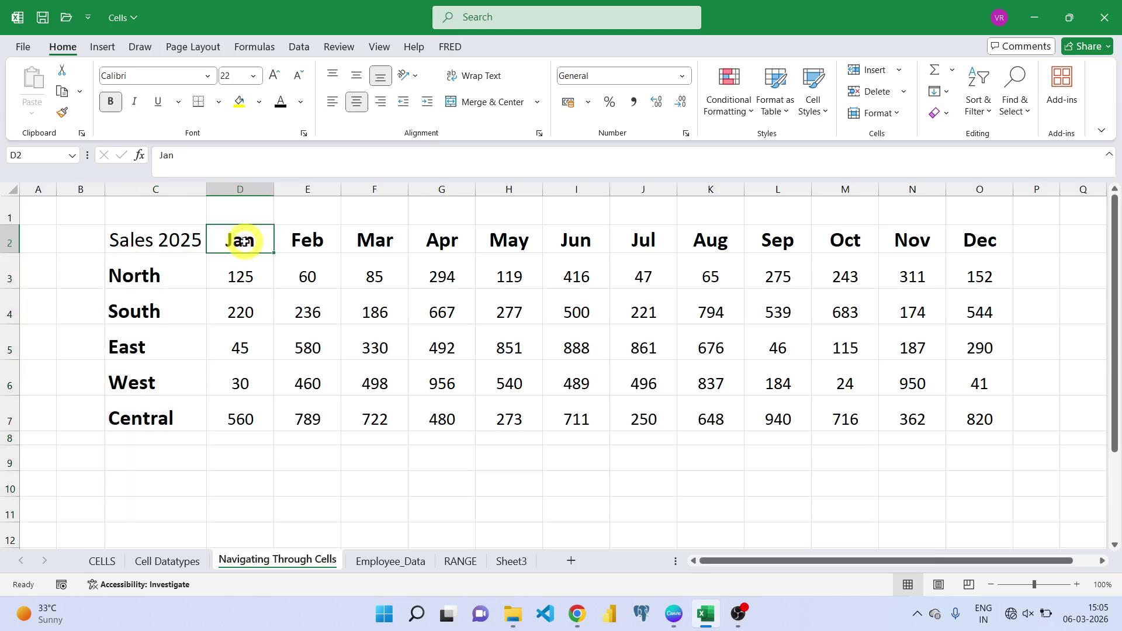
left_click_drag(243, 241, 705, 242)
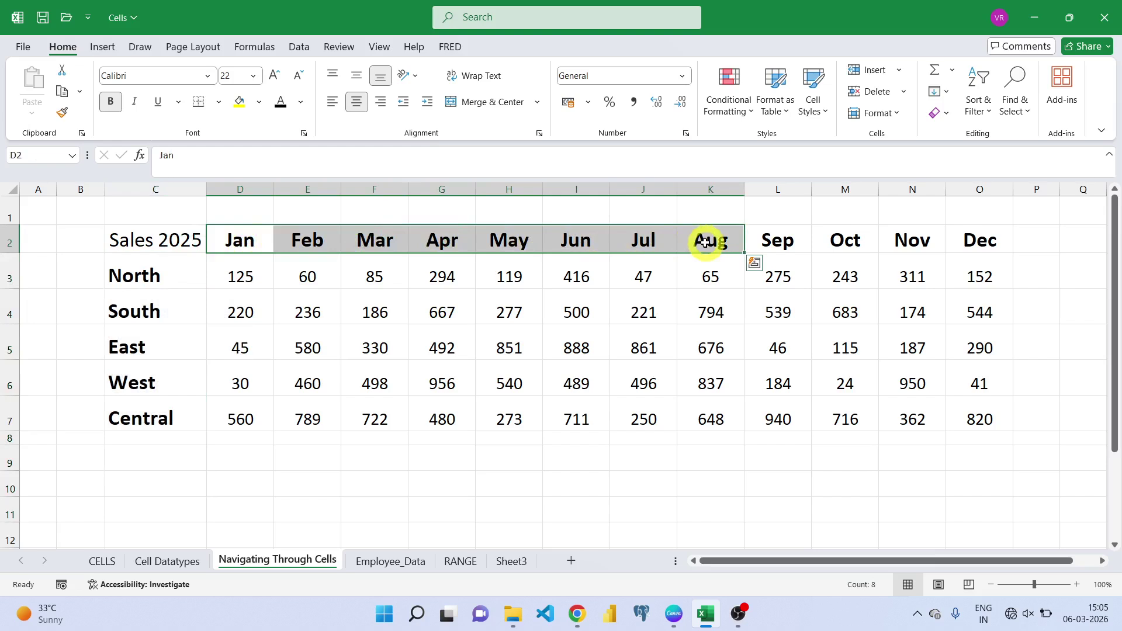
Select the block range D2:G7, covering January to April for all regions
left_click(242, 275)
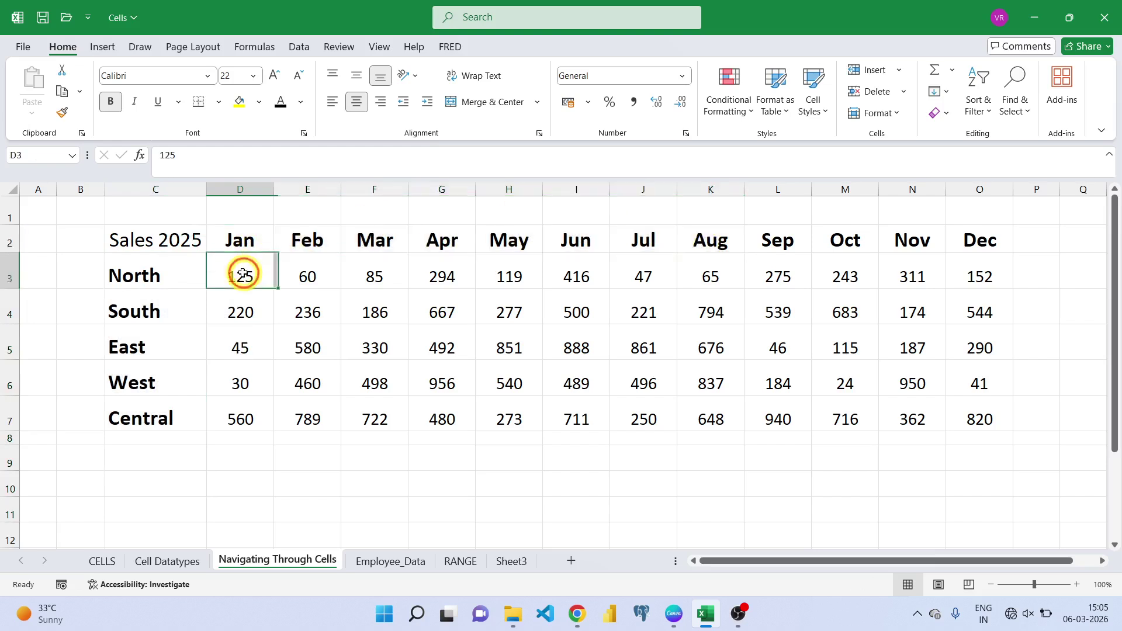
left_click(233, 239)
left_click_drag(233, 240, 457, 418)
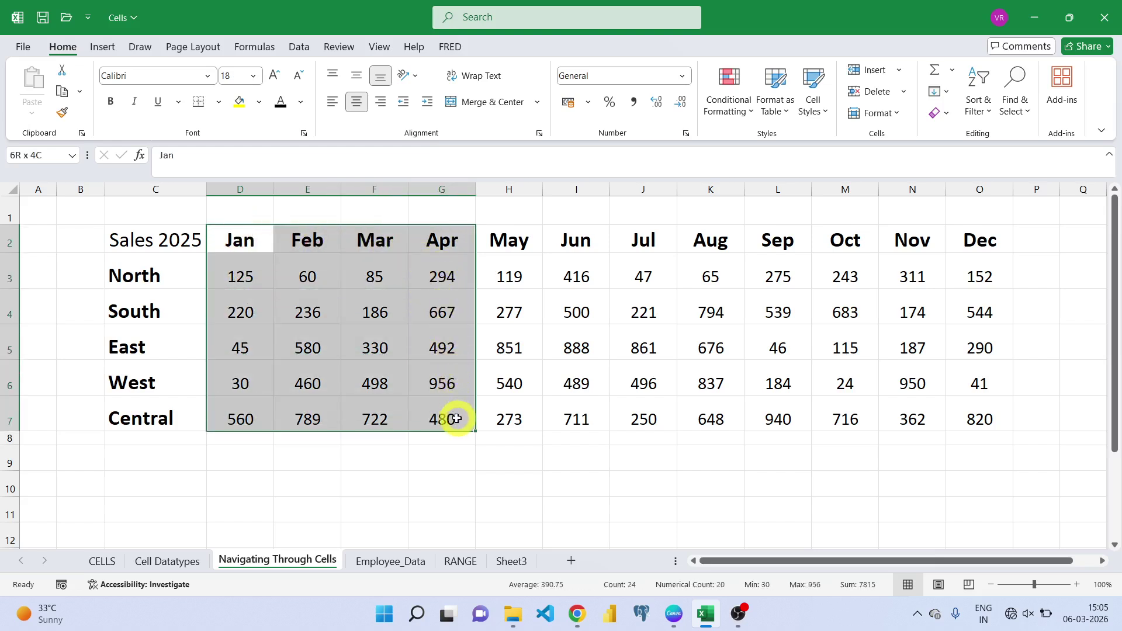
left_click_drag(456, 418, 456, 418)
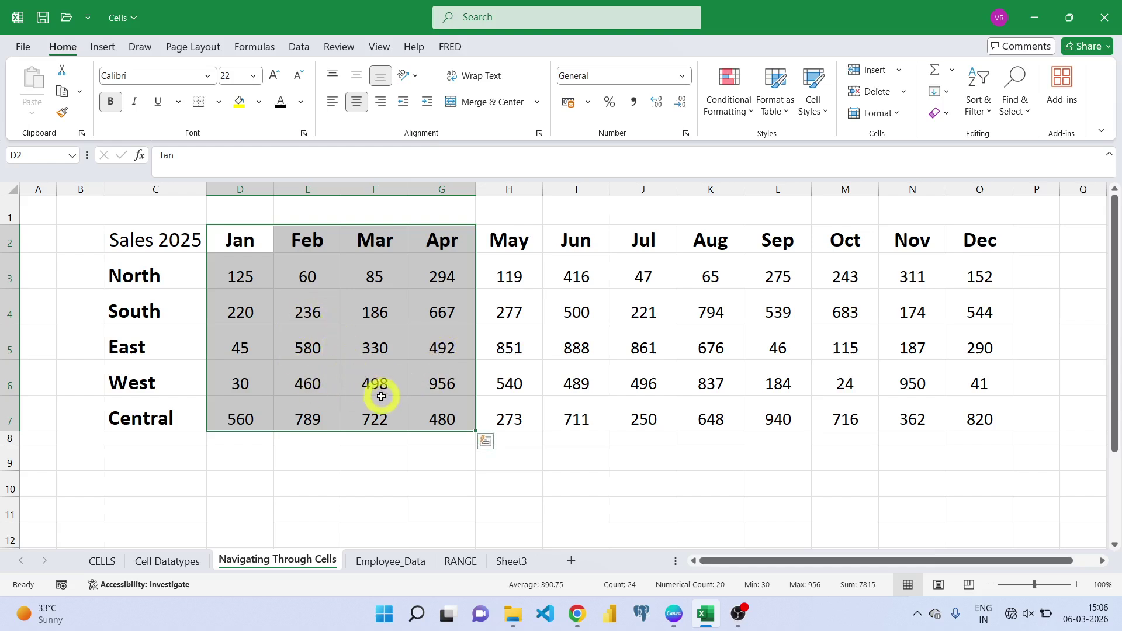
Total January's sales in D9 with =SUM(D3:D7) and check the vertical range reference inside the formula
left_click(252, 457)
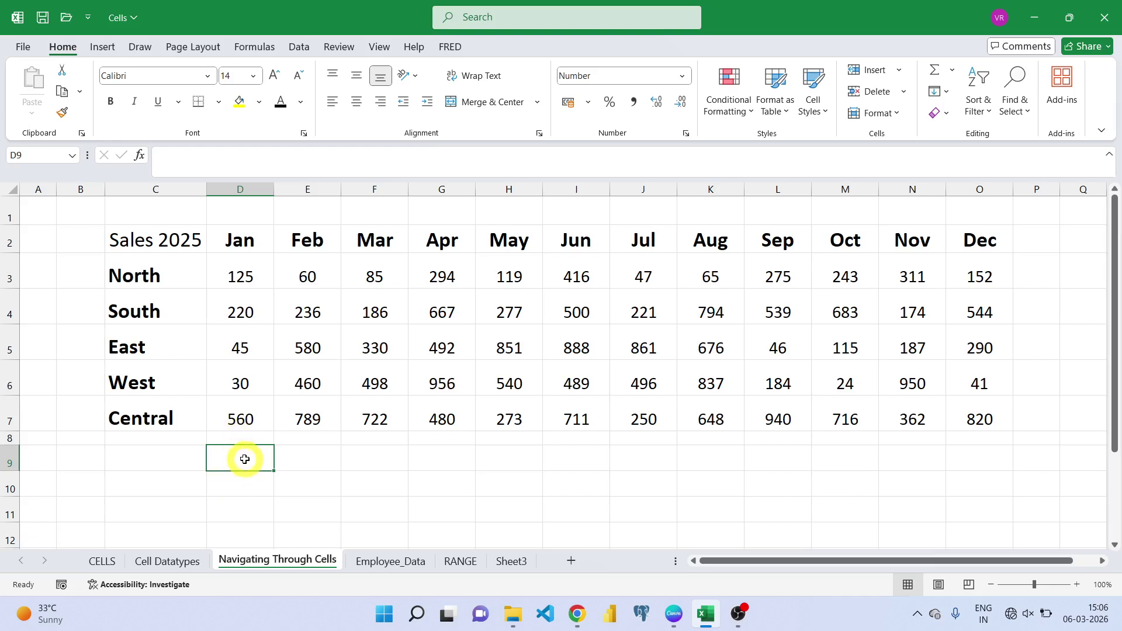
type("=sum")
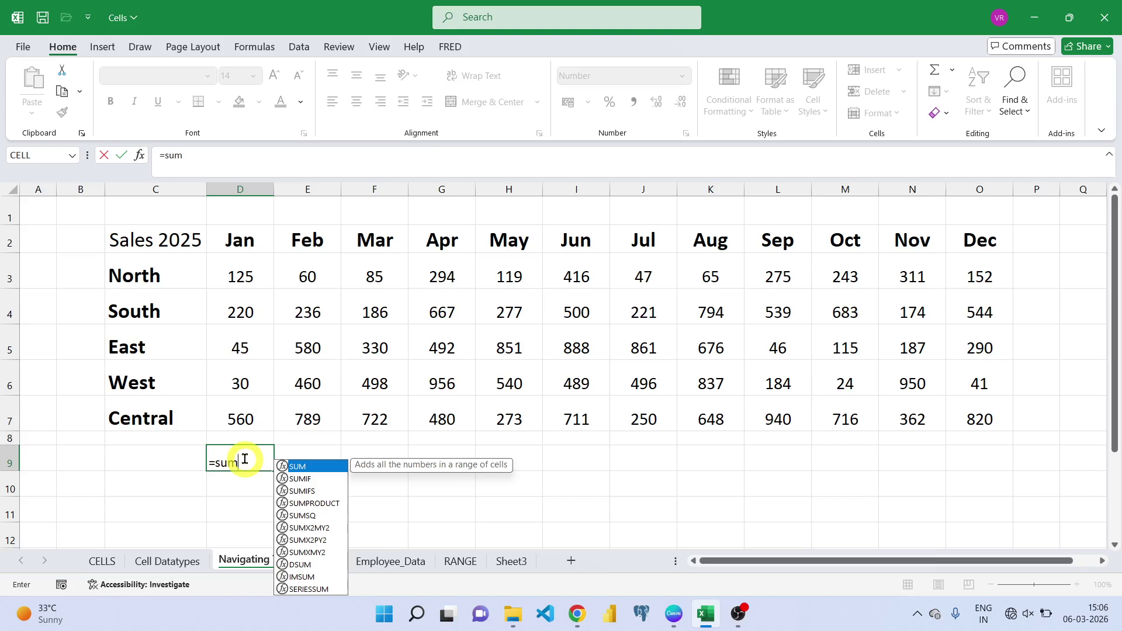
type("(")
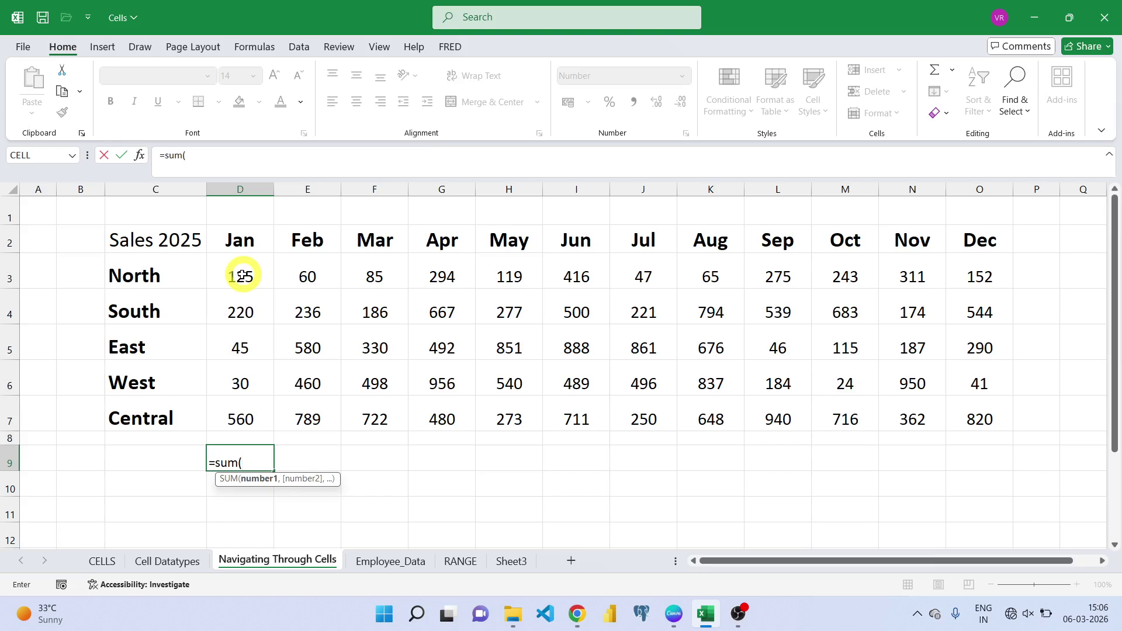
left_click_drag(242, 276, 245, 416)
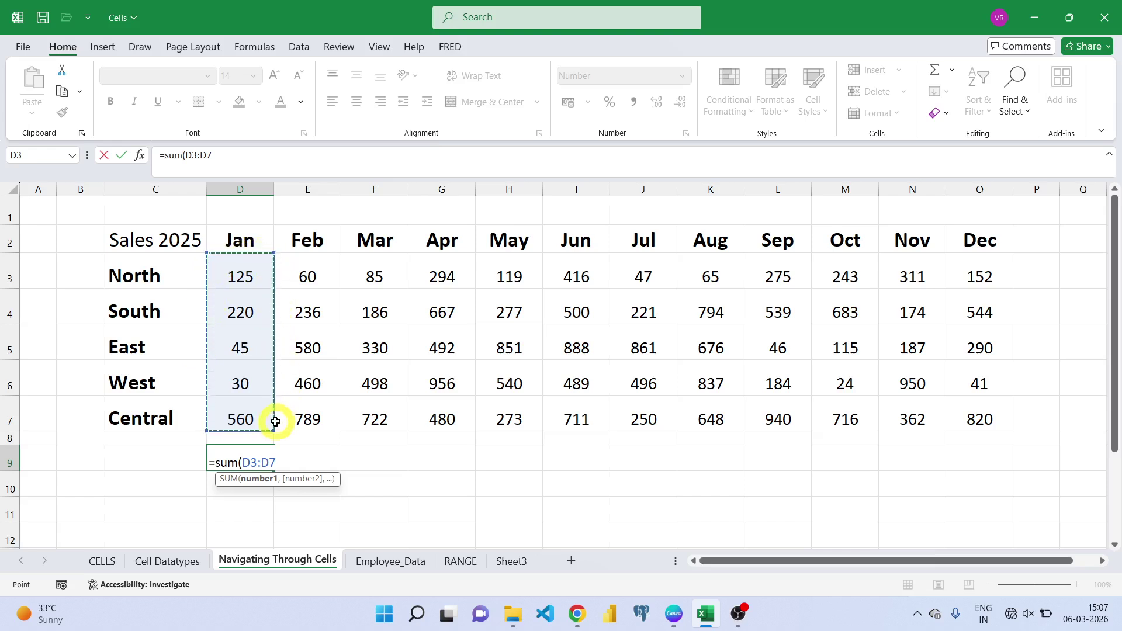
type(")")
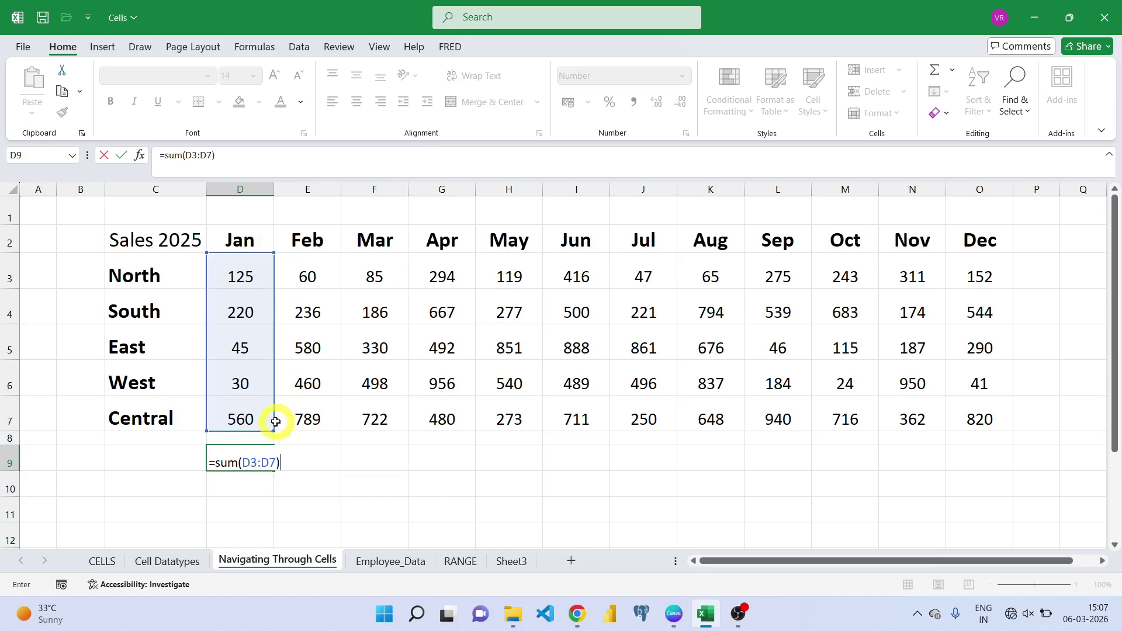
key("Return")
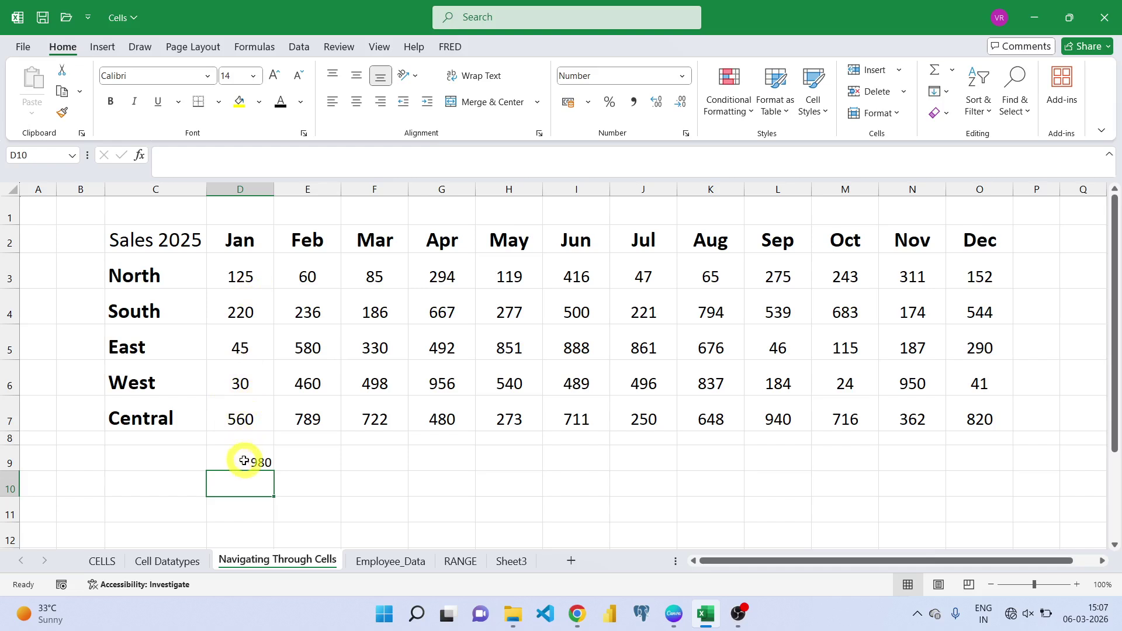
left_click(244, 462)
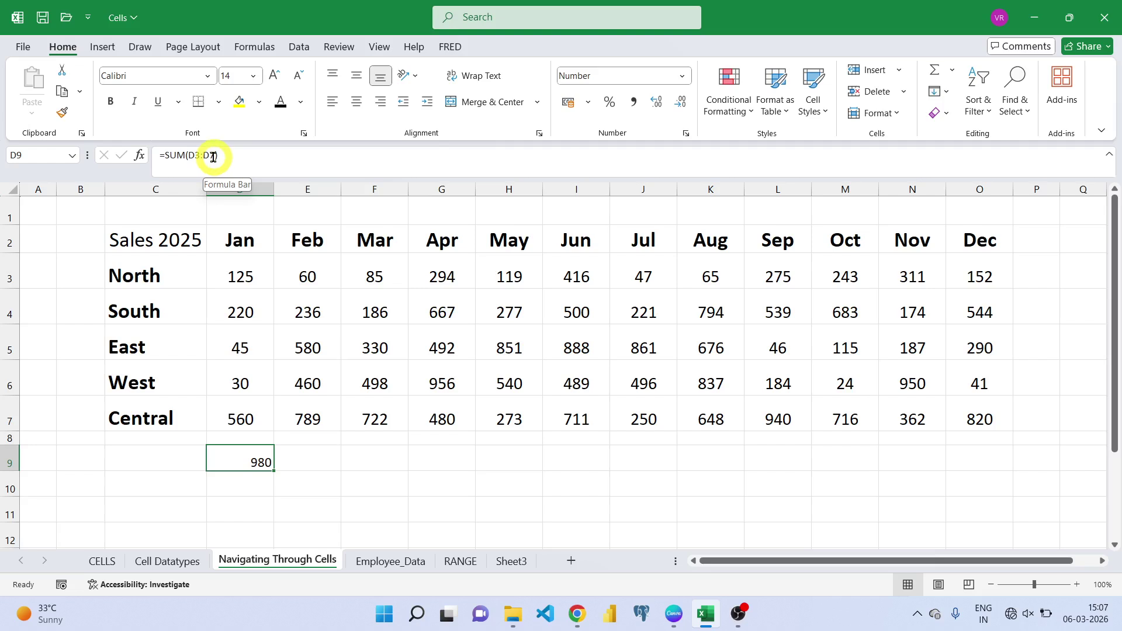
left_click_drag(214, 156, 185, 157)
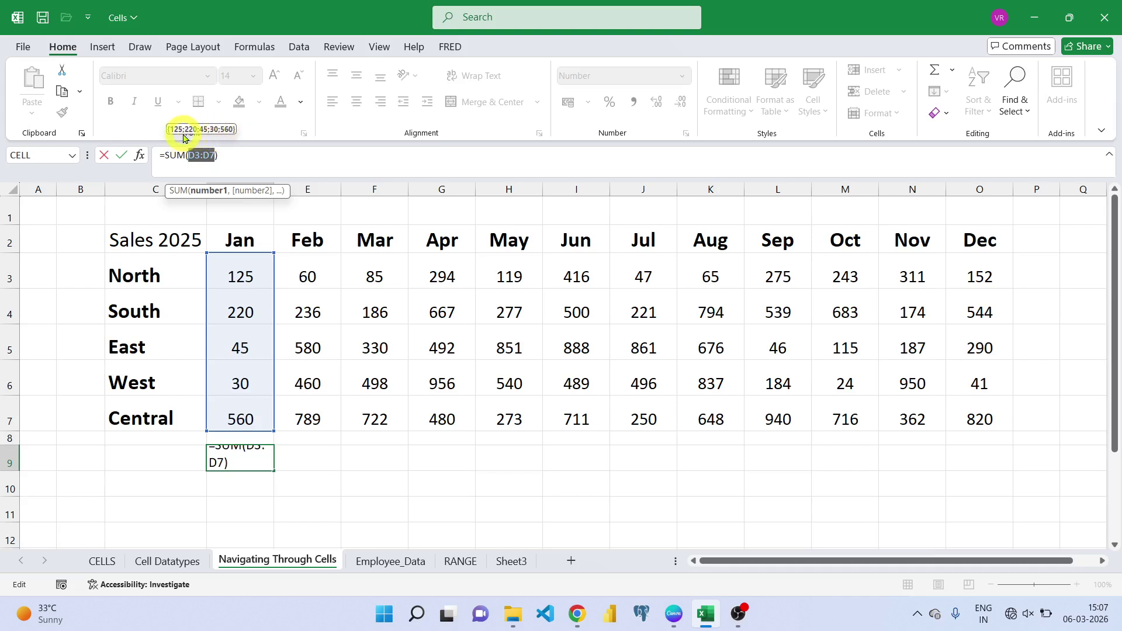
key("Return")
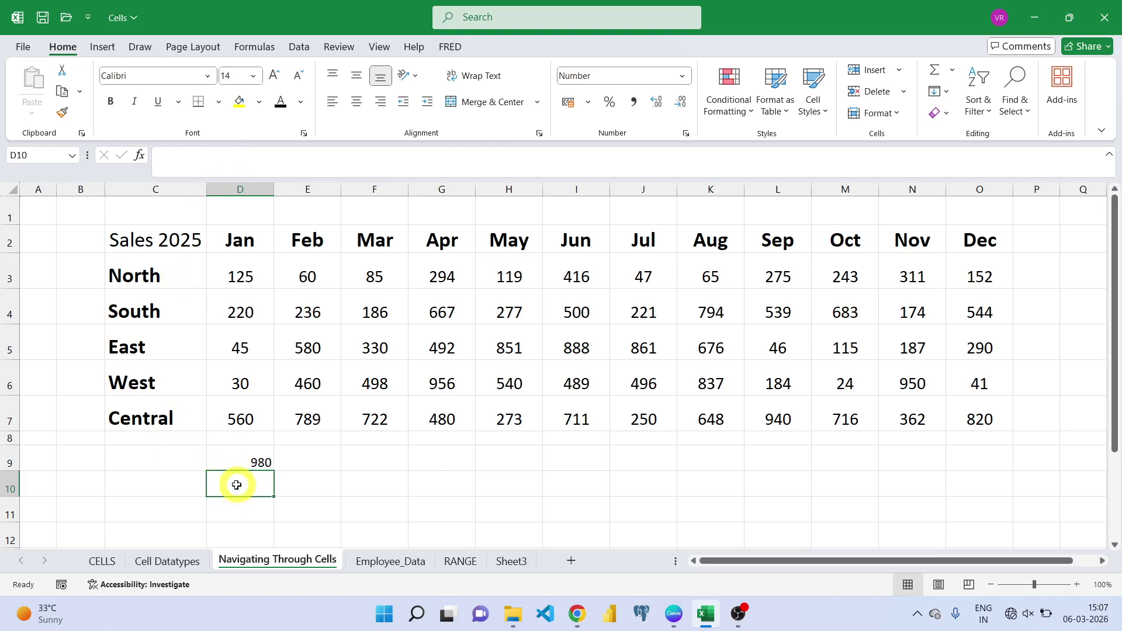
Total North's sales for January to December in D10 with =SUM(D3:O3) and check the horizontal range in the formula
type("=sum")
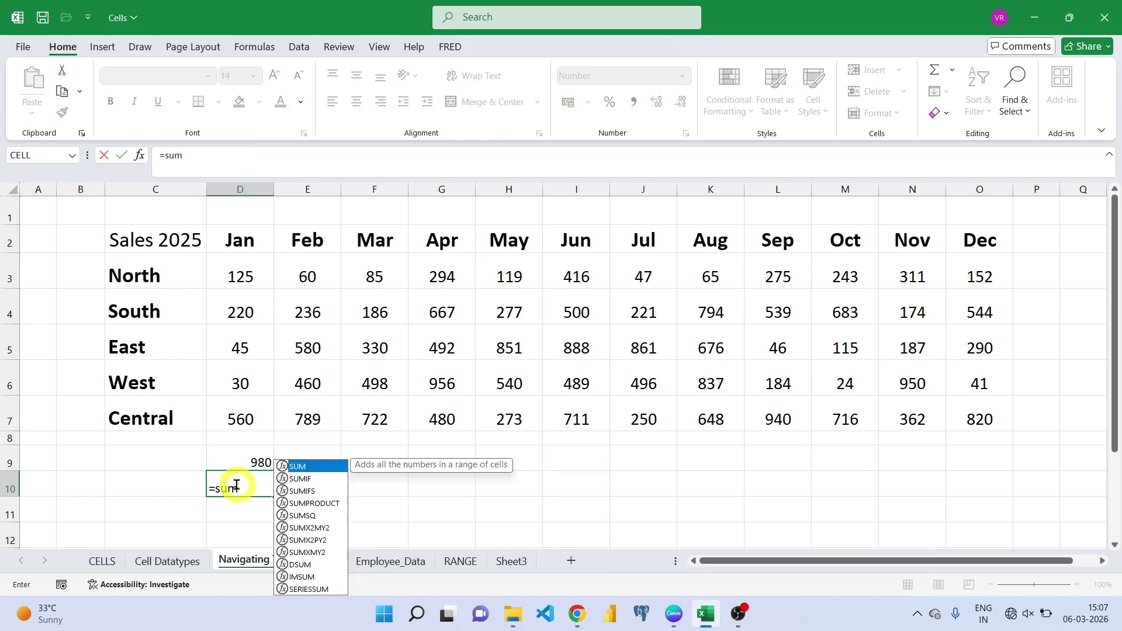
type("(")
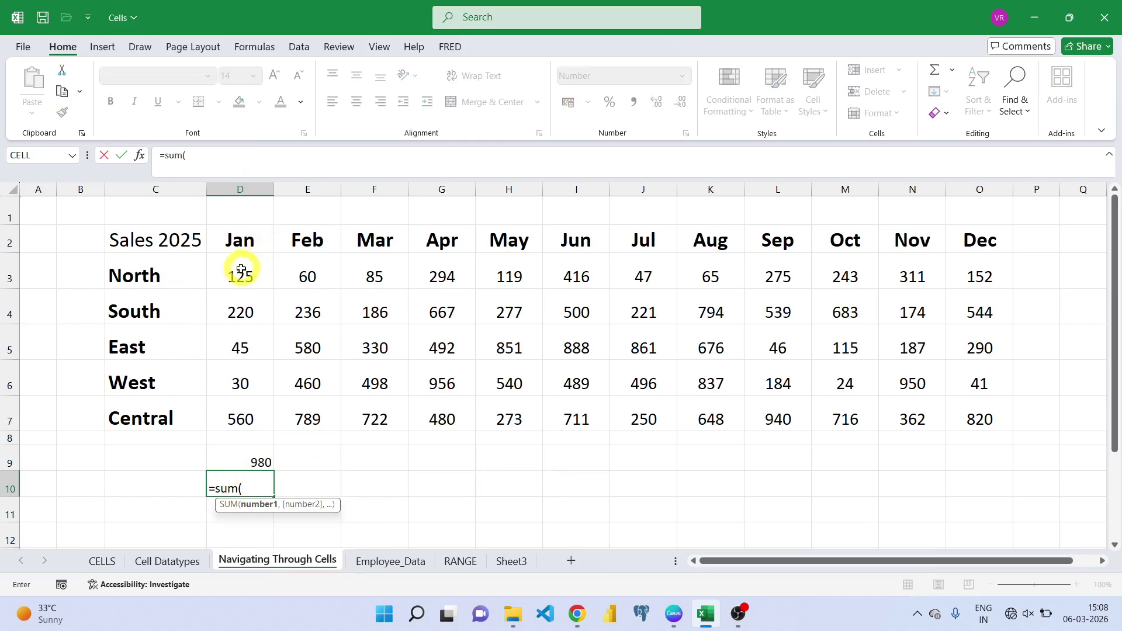
left_click_drag(240, 269, 995, 284)
left_click_drag(992, 280, 991, 279)
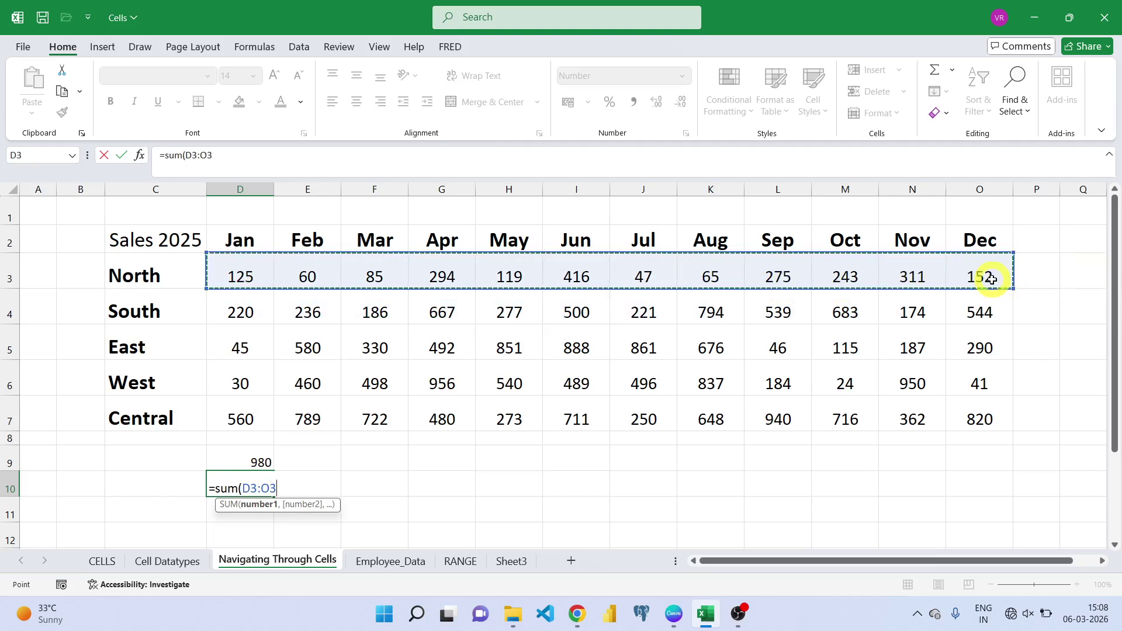
type(")")
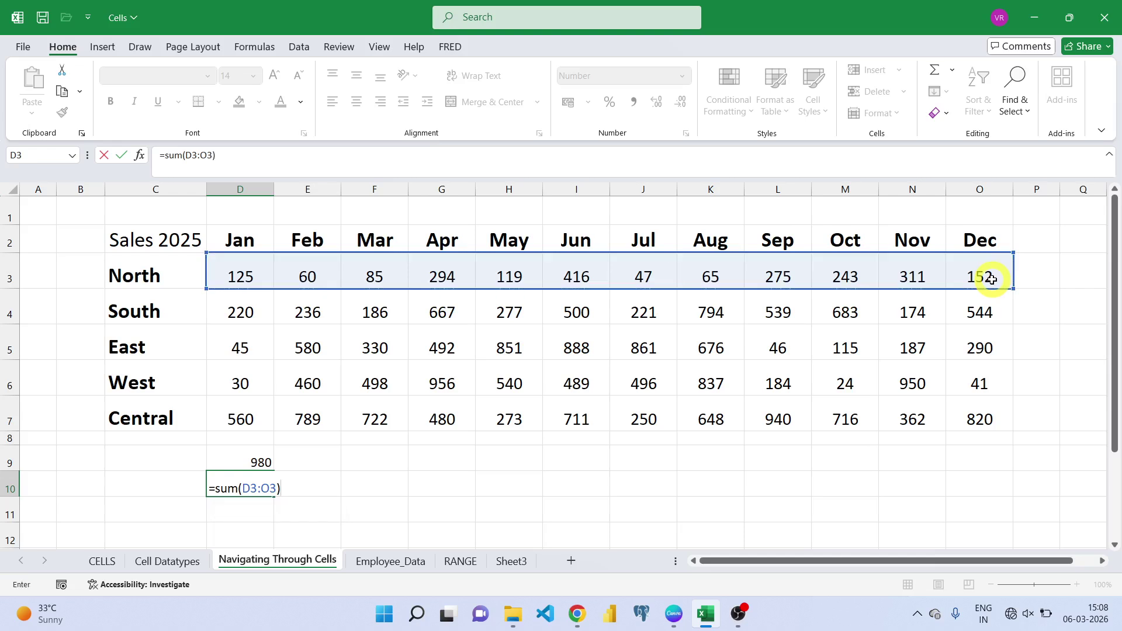
key("Return")
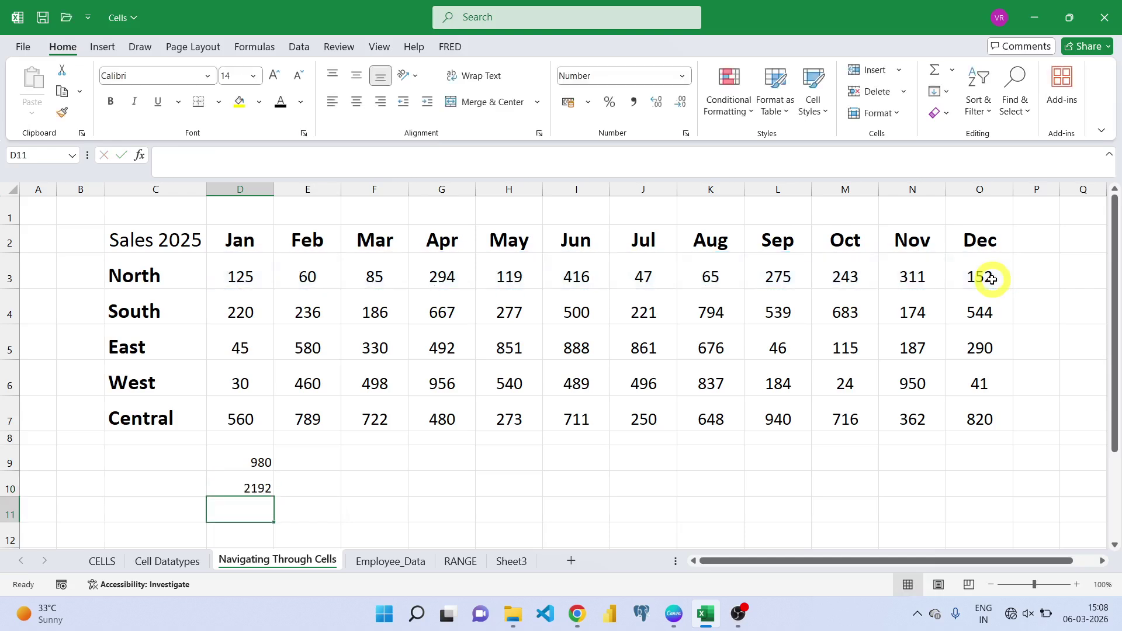
left_click(246, 488)
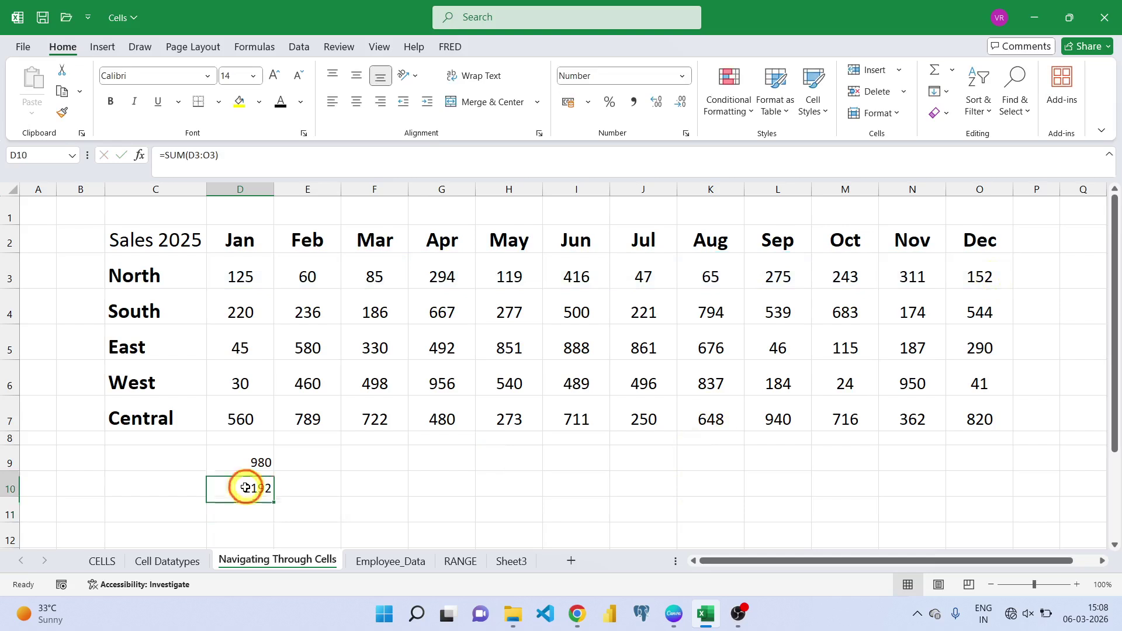
double_click(194, 156)
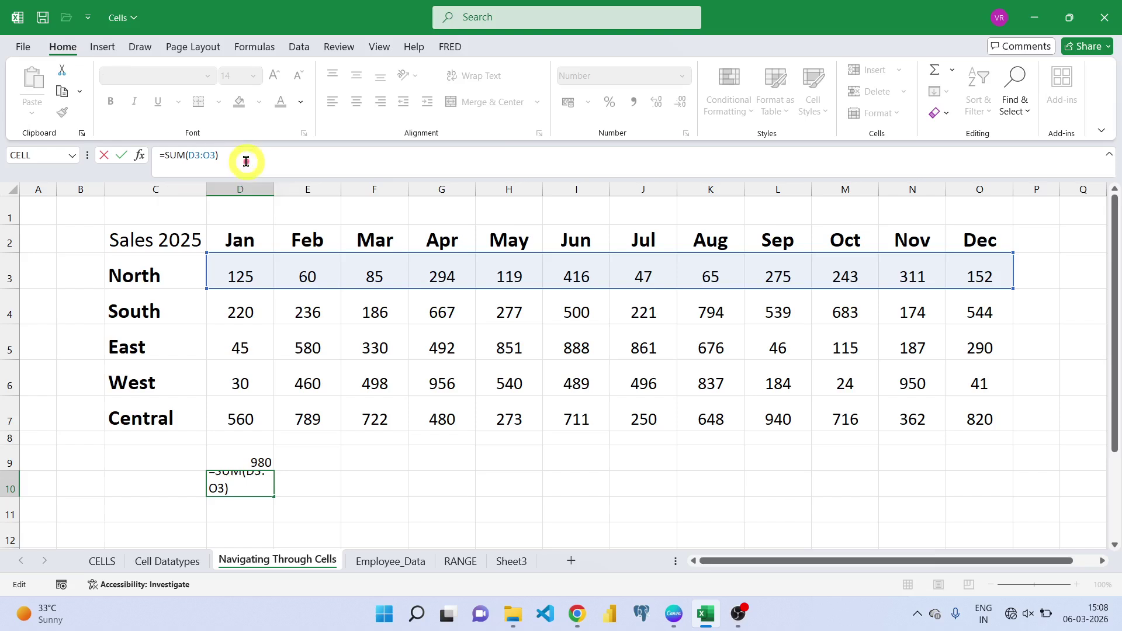
key("Return")
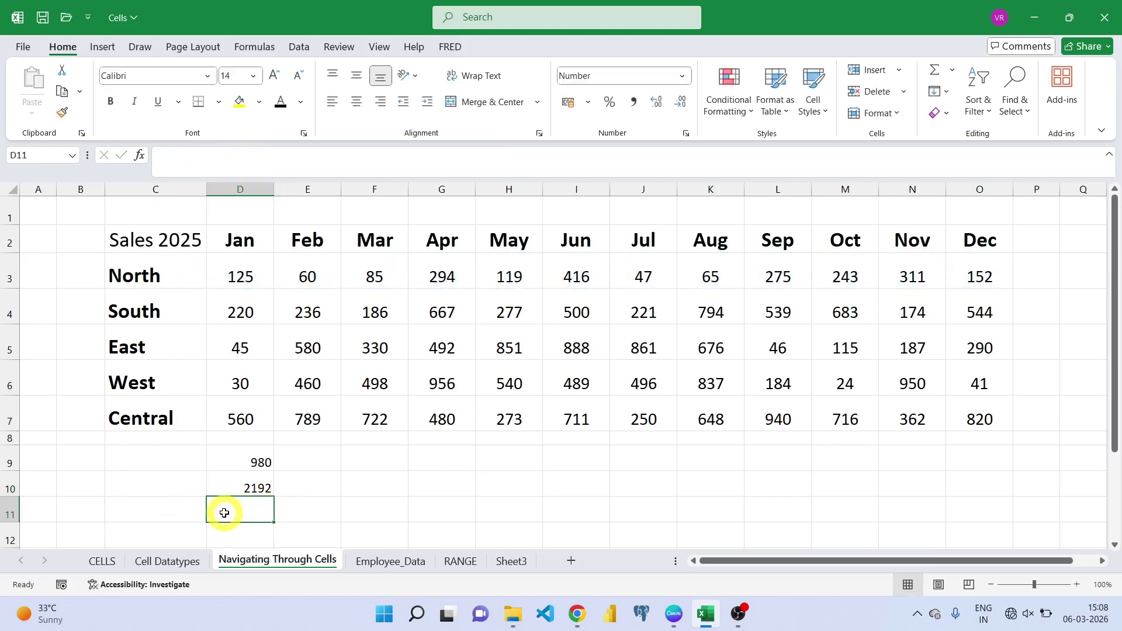
Total the January to March sales of all regions in D11 with =SUM(D3:F7)
type("=sum")
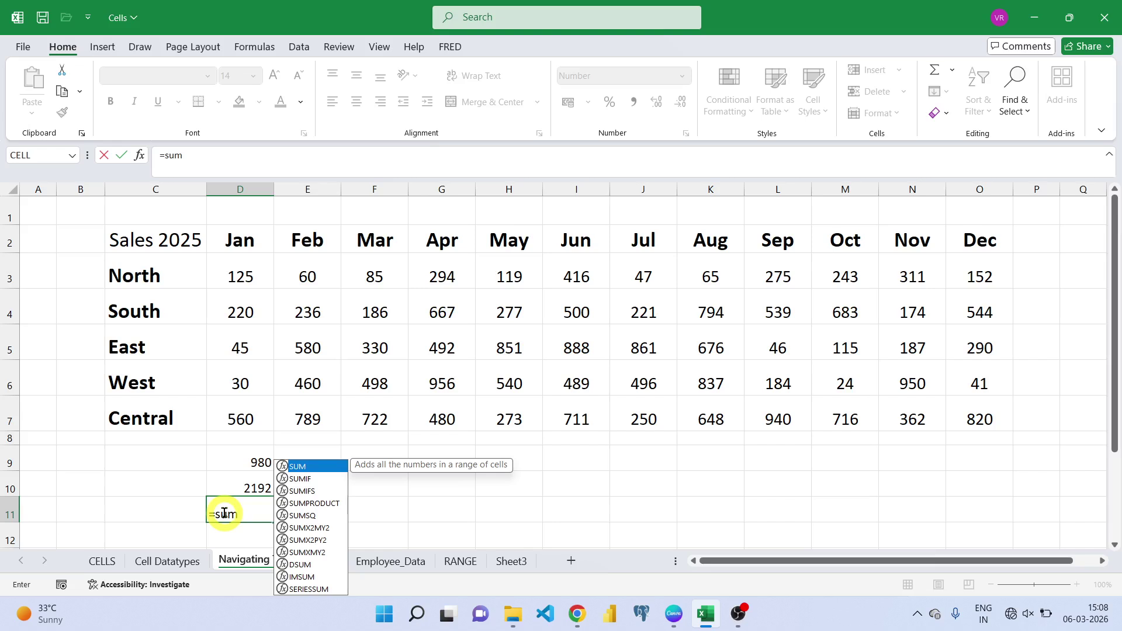
type("(")
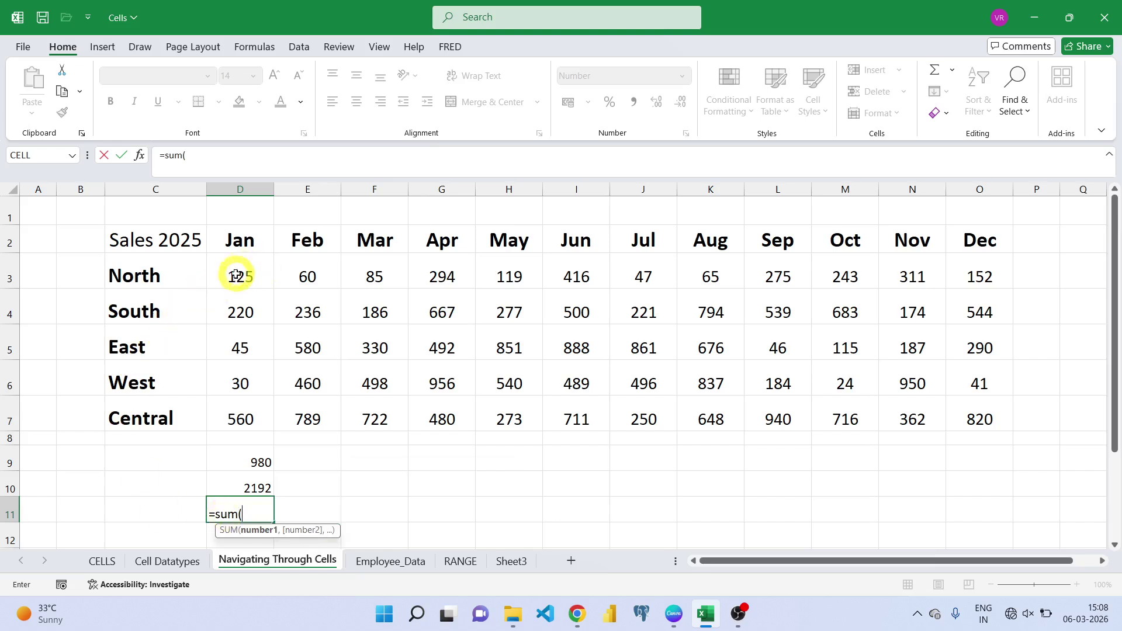
left_click_drag(235, 277, 375, 416)
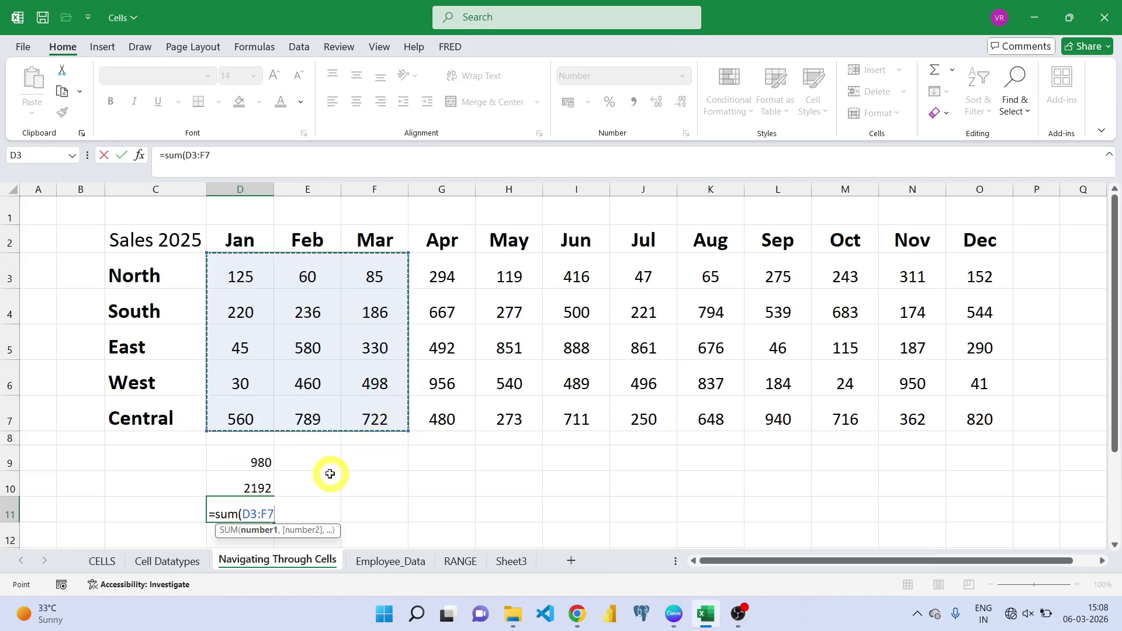
type(")")
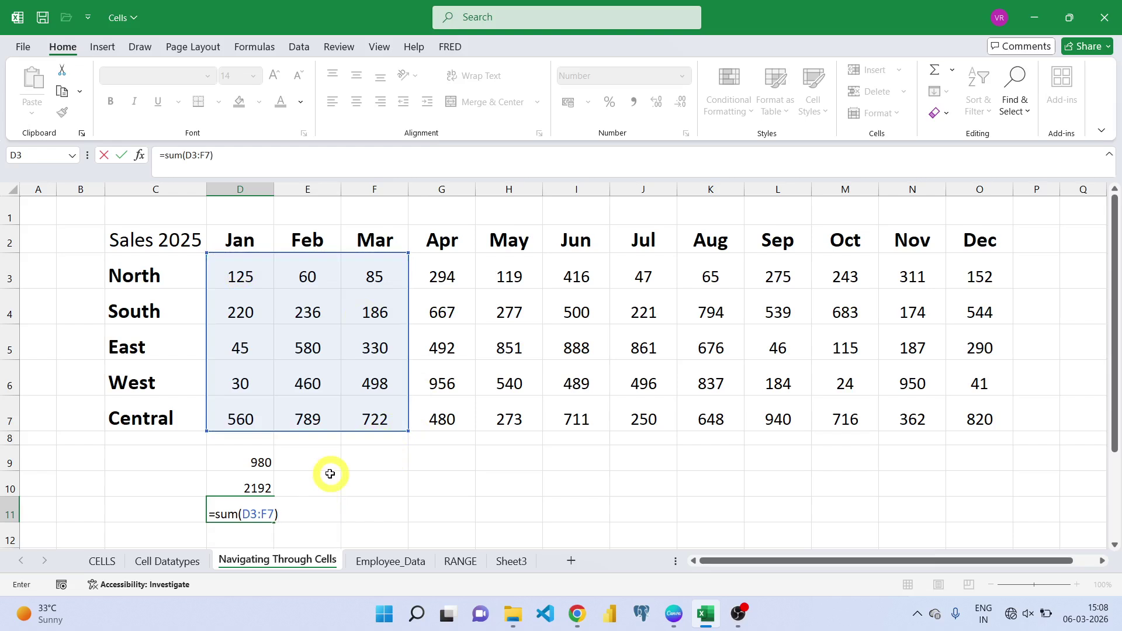
key("Return")
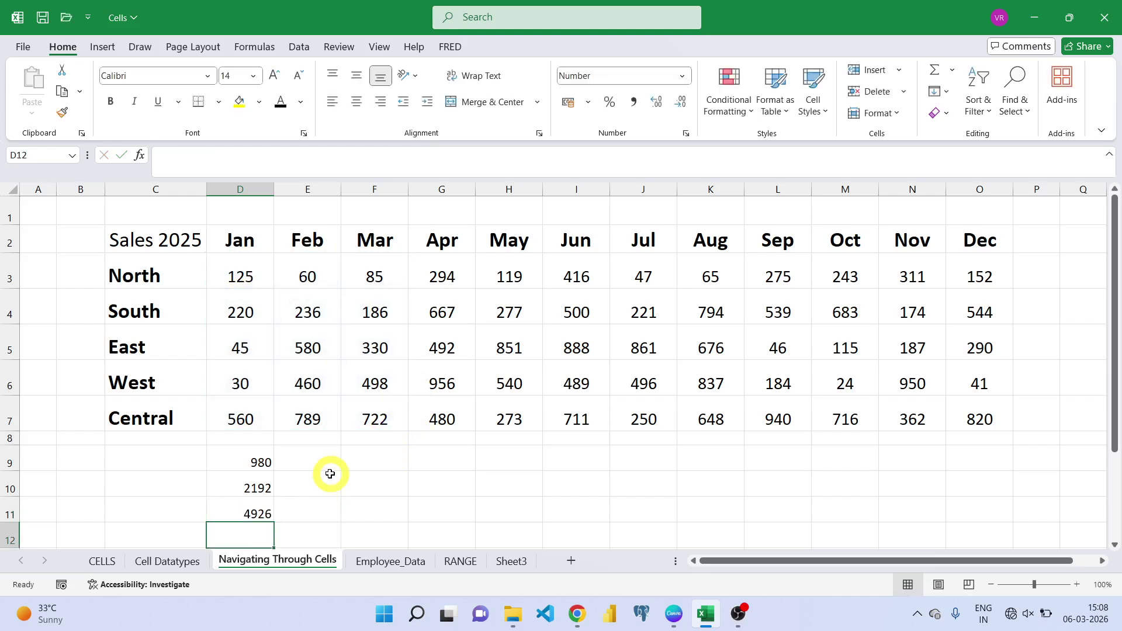
Check the block range reference D3:F7 inside the SUM formula in D11
left_click(234, 510)
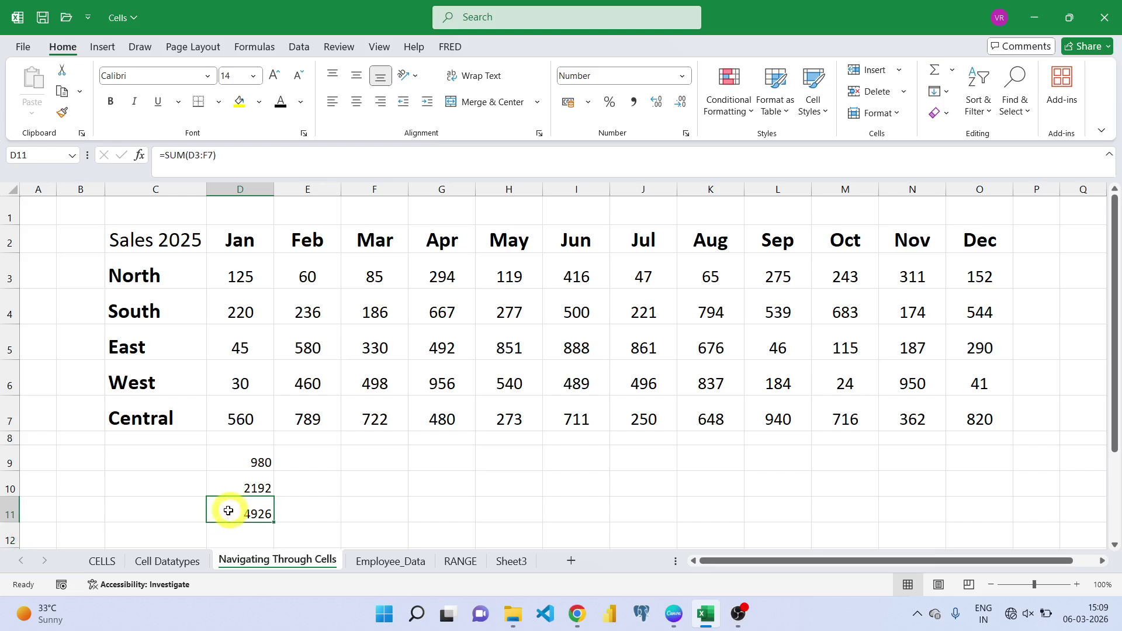
left_click(188, 156)
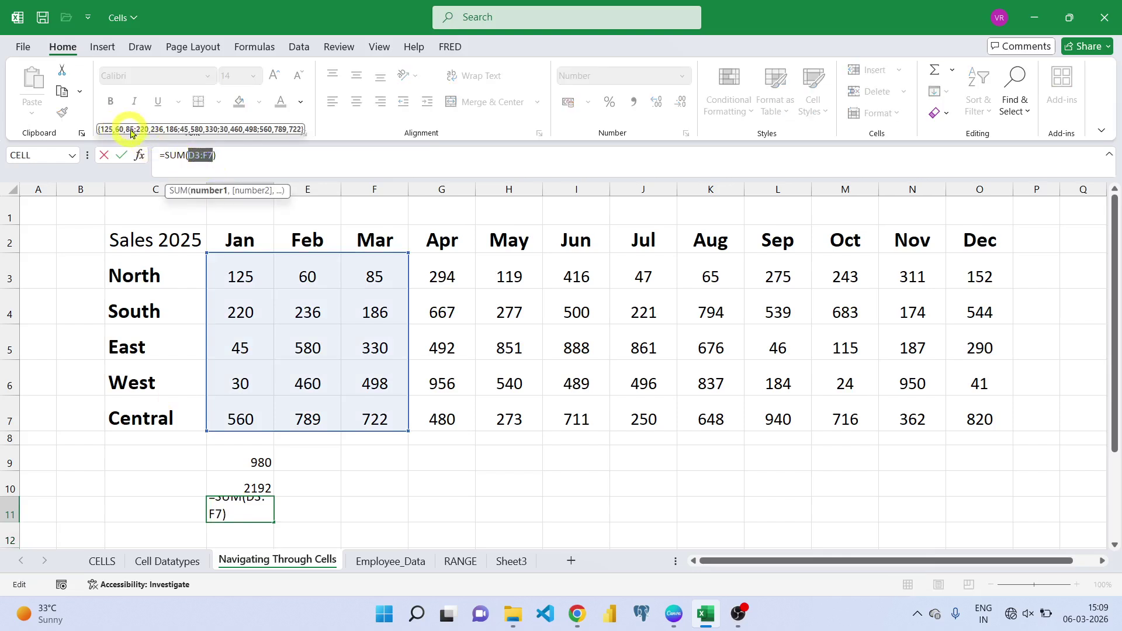
left_click(255, 150)
key("Return")
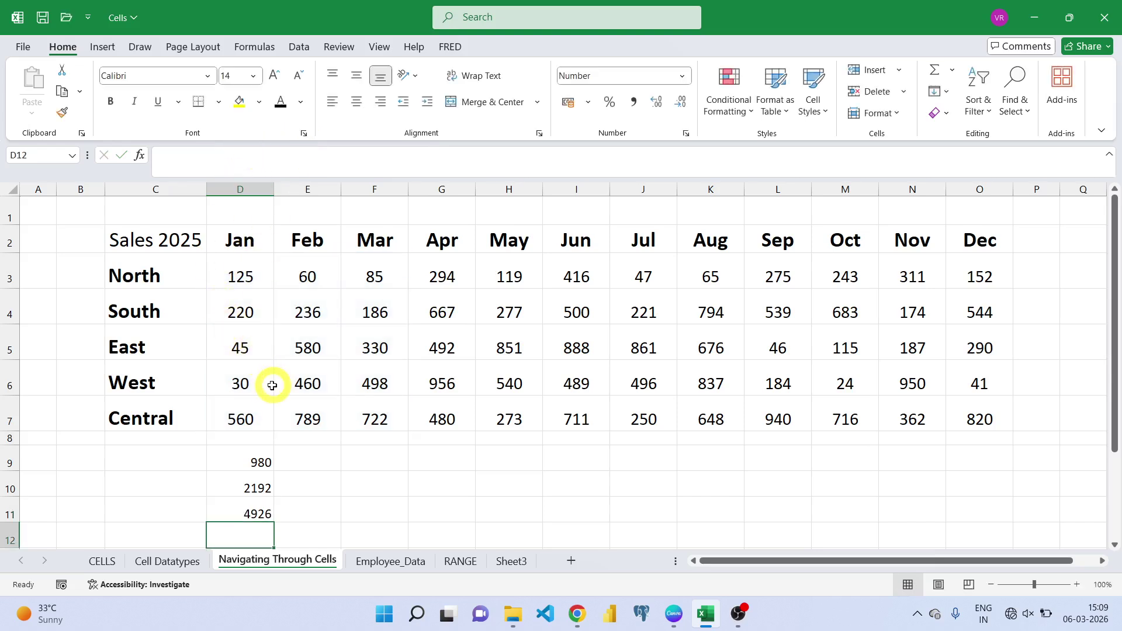
Set North's January sales in D3 to 150 and reselect the cell
left_click(239, 273)
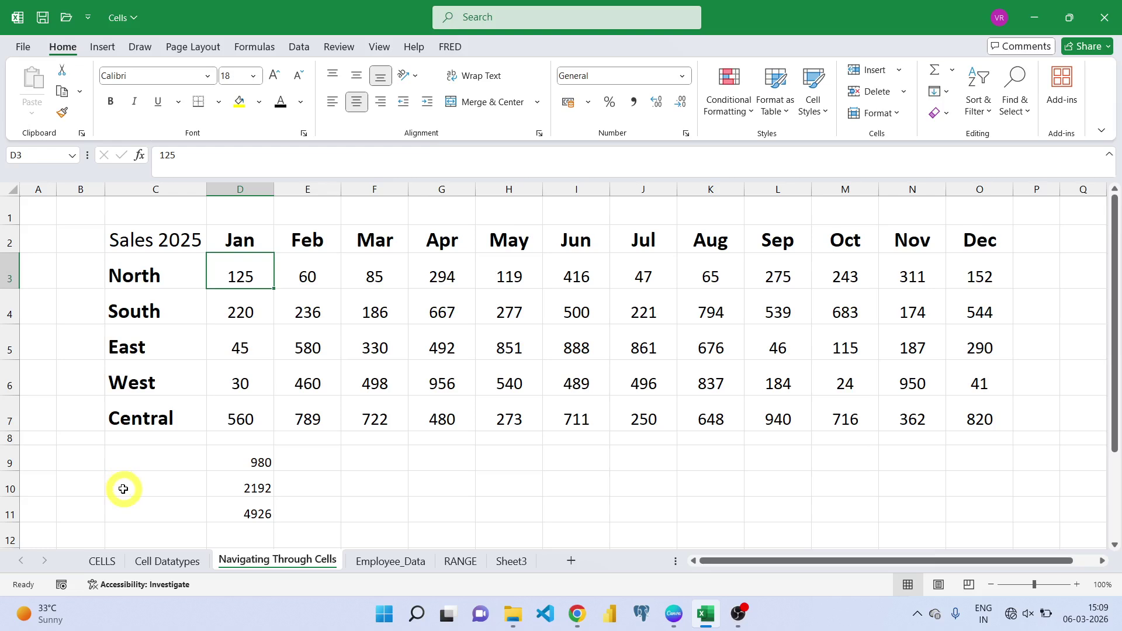
type("1")
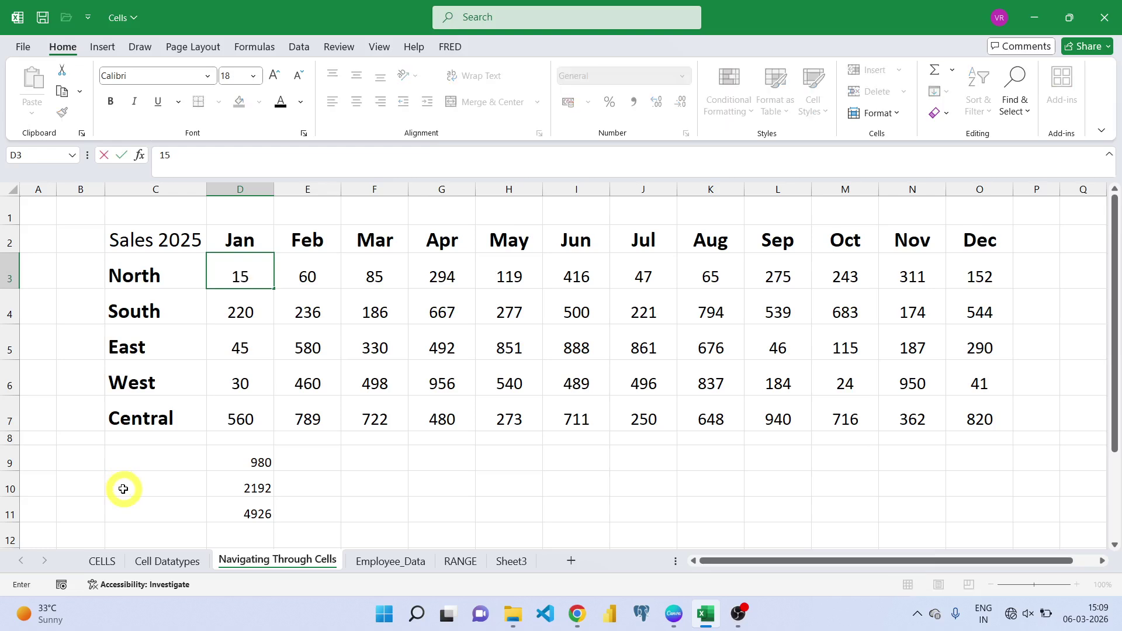
key("Return")
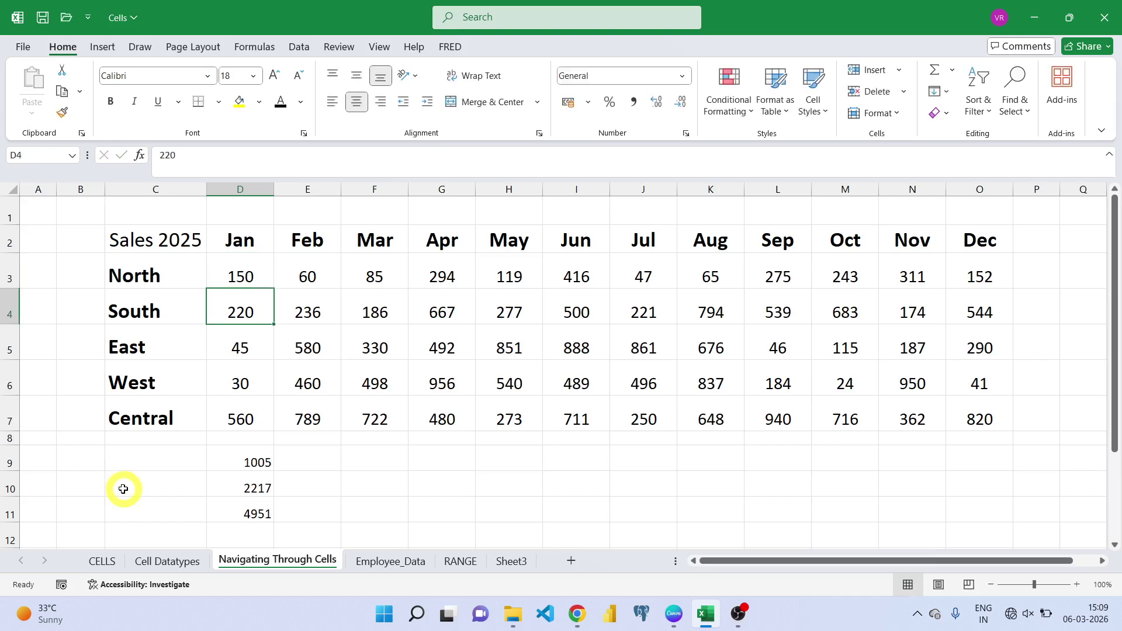
left_click(245, 272)
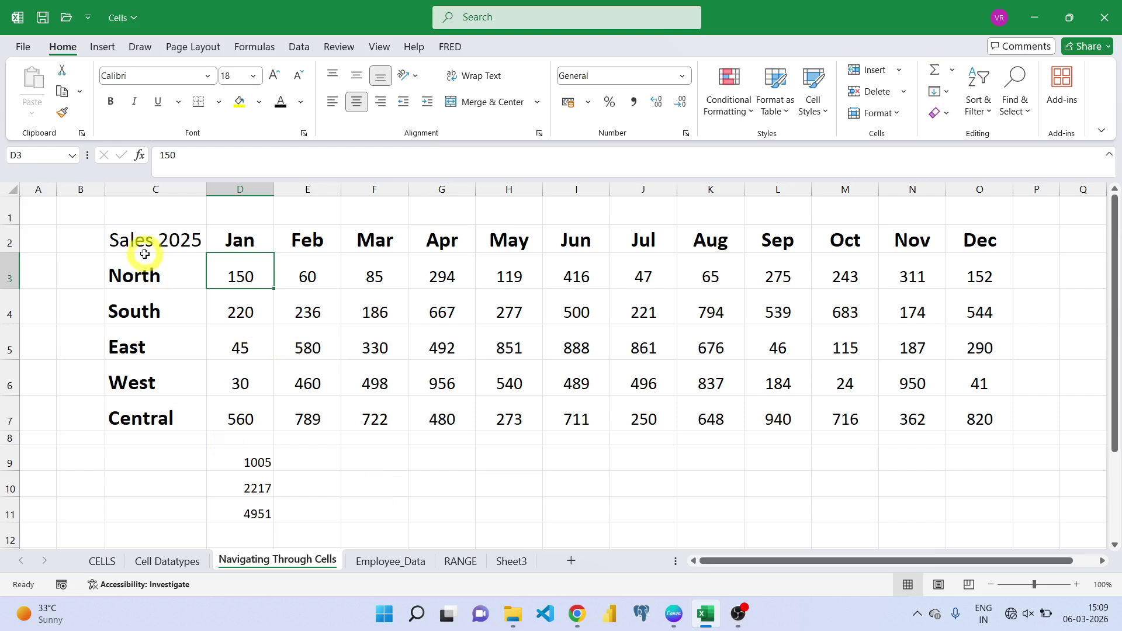
Select the non-adjacent ranges C2:C7 with the region labels and M2:O7 with October to December together
left_click_drag(155, 247, 147, 413)
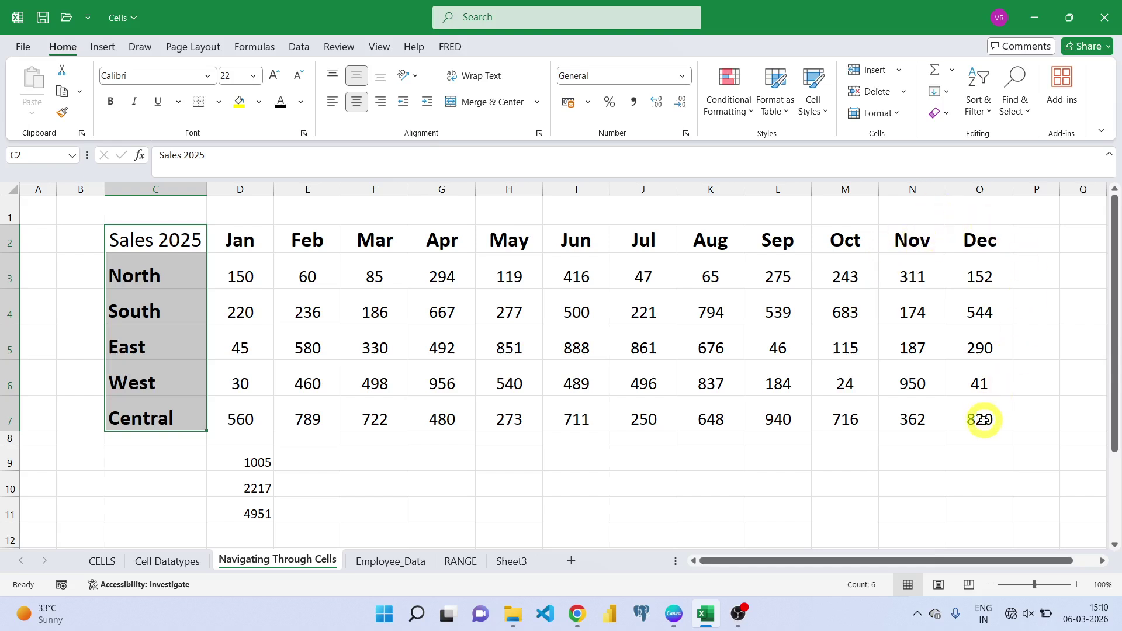
left_click(374, 485)
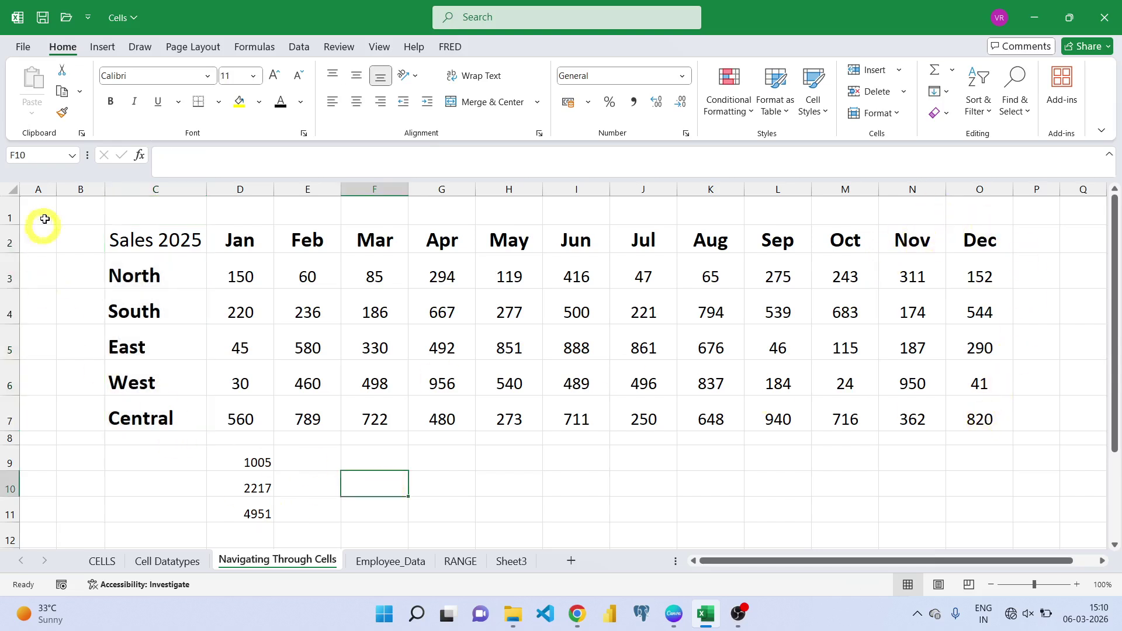
left_click_drag(142, 240, 154, 407)
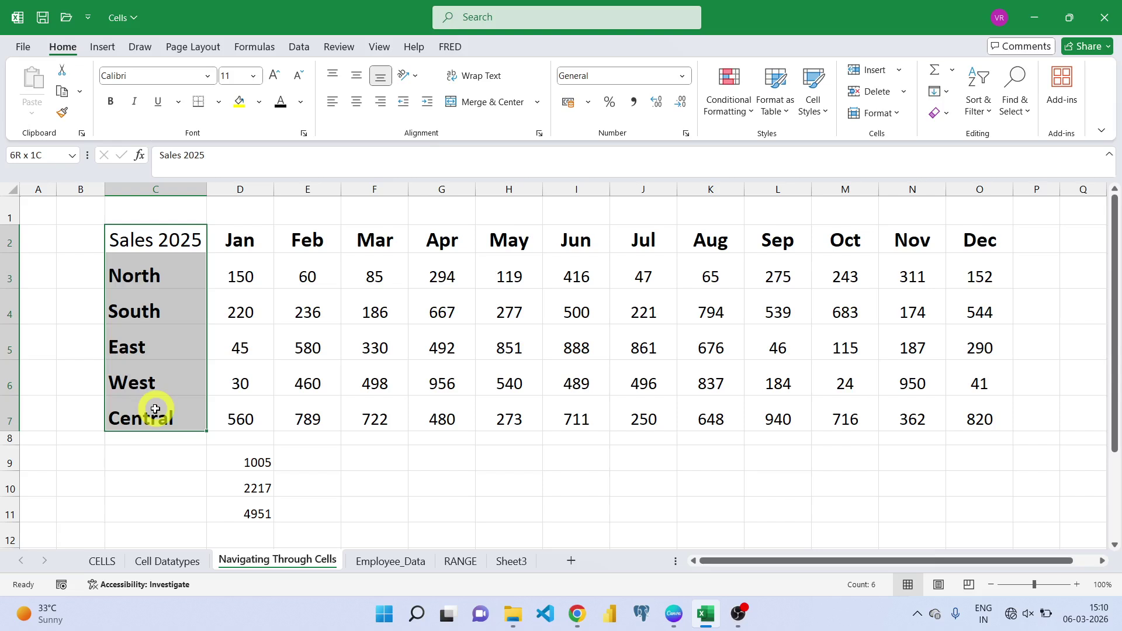
left_click_drag(155, 409, 155, 410)
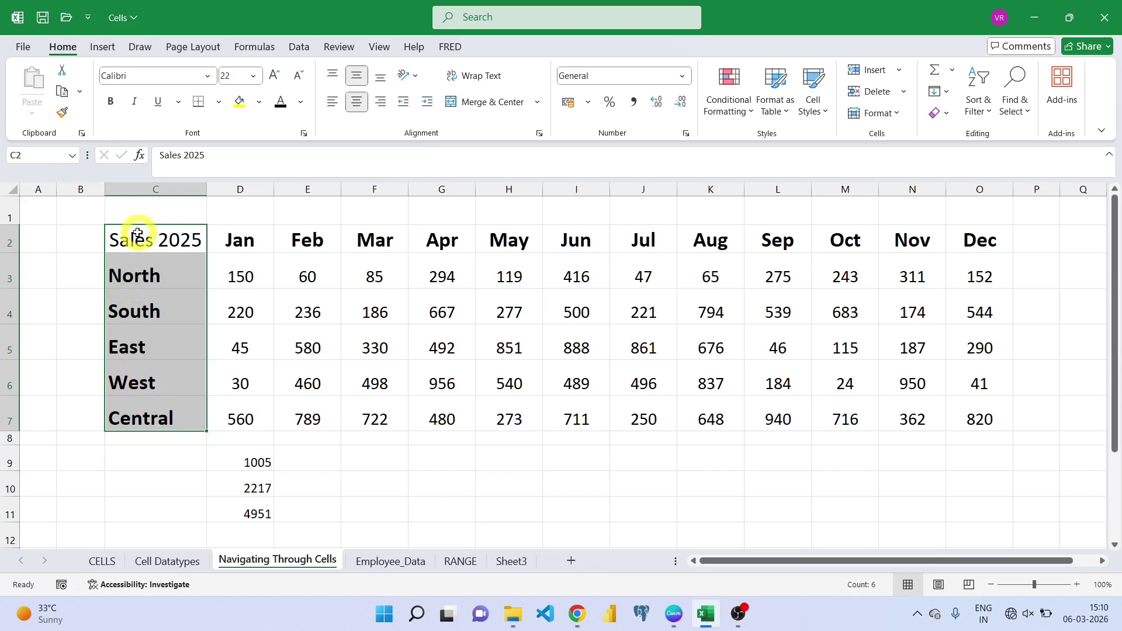
left_click(855, 240, "ctrl")
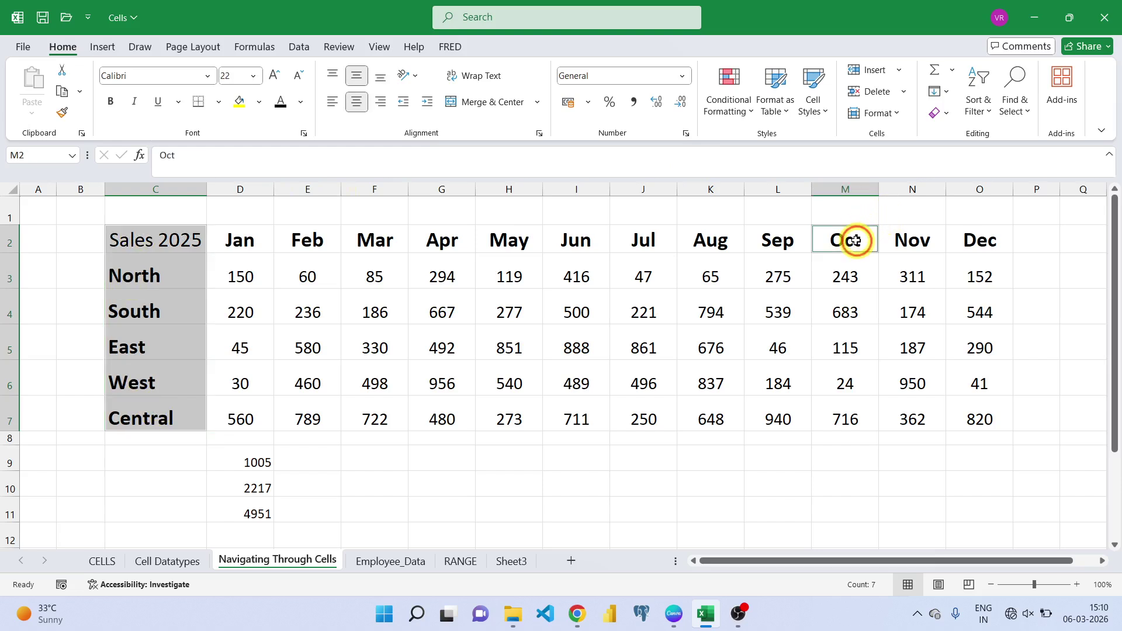
left_click_drag(855, 240, 958, 412)
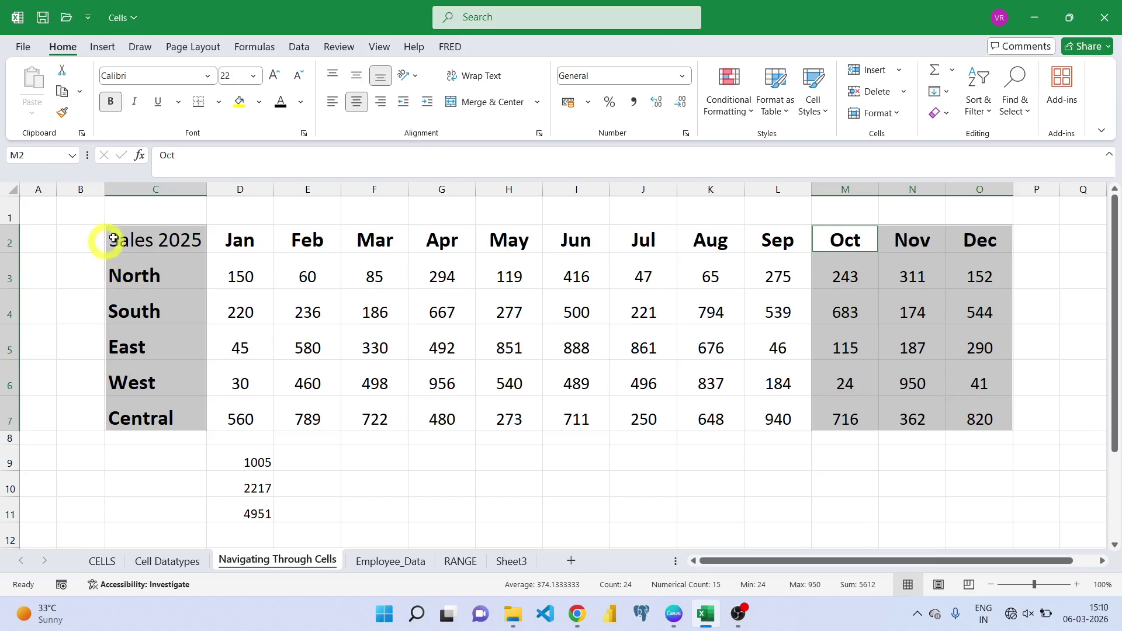
left_click(135, 238)
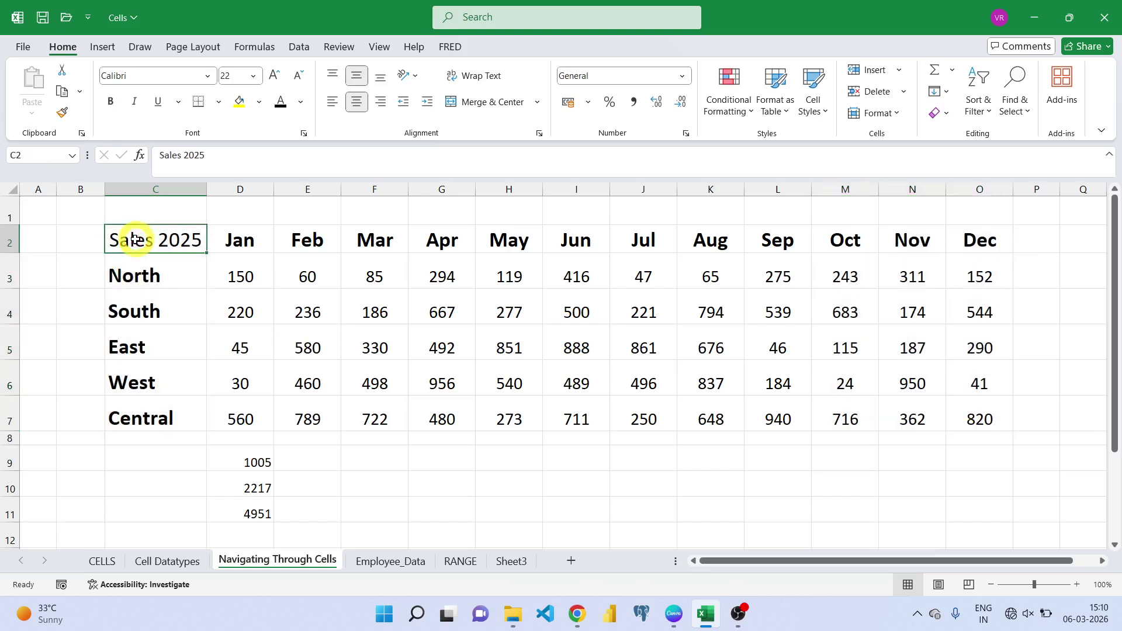
left_click_drag(135, 239, 145, 418)
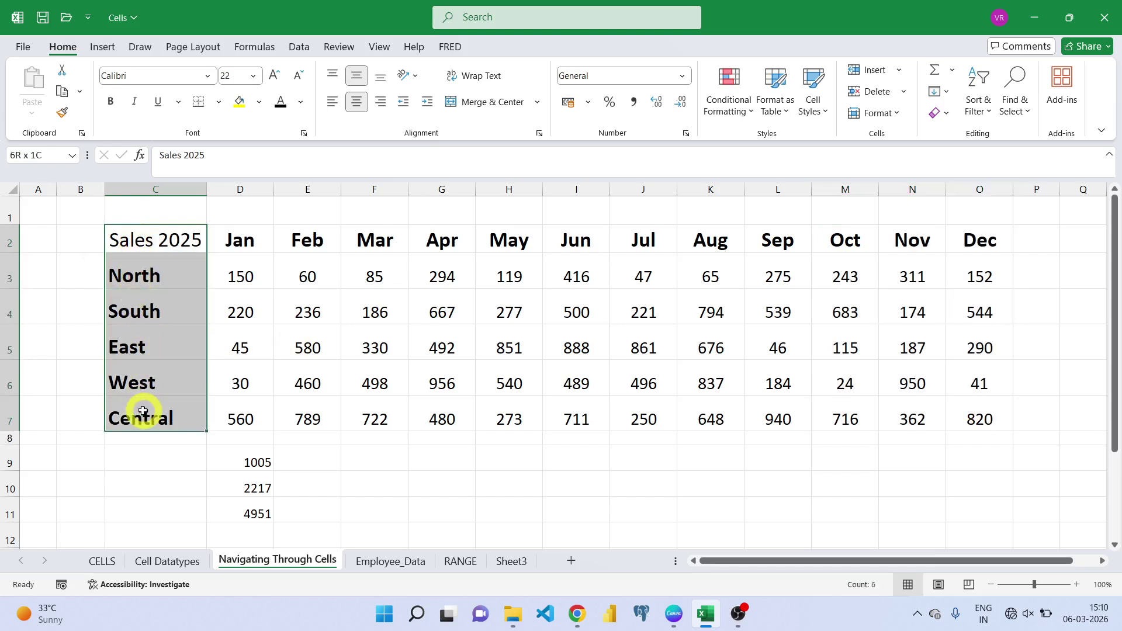
left_click_drag(850, 241, 958, 422)
left_click_drag(763, 501, 166, 411)
left_click(135, 269)
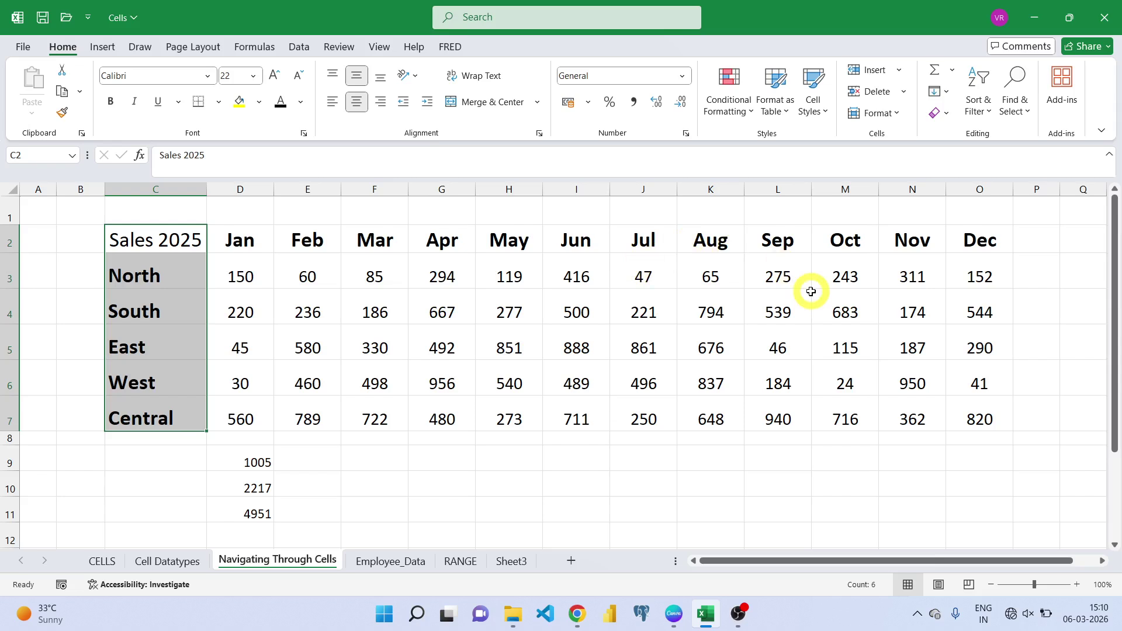
left_click_drag(845, 240, 958, 405)
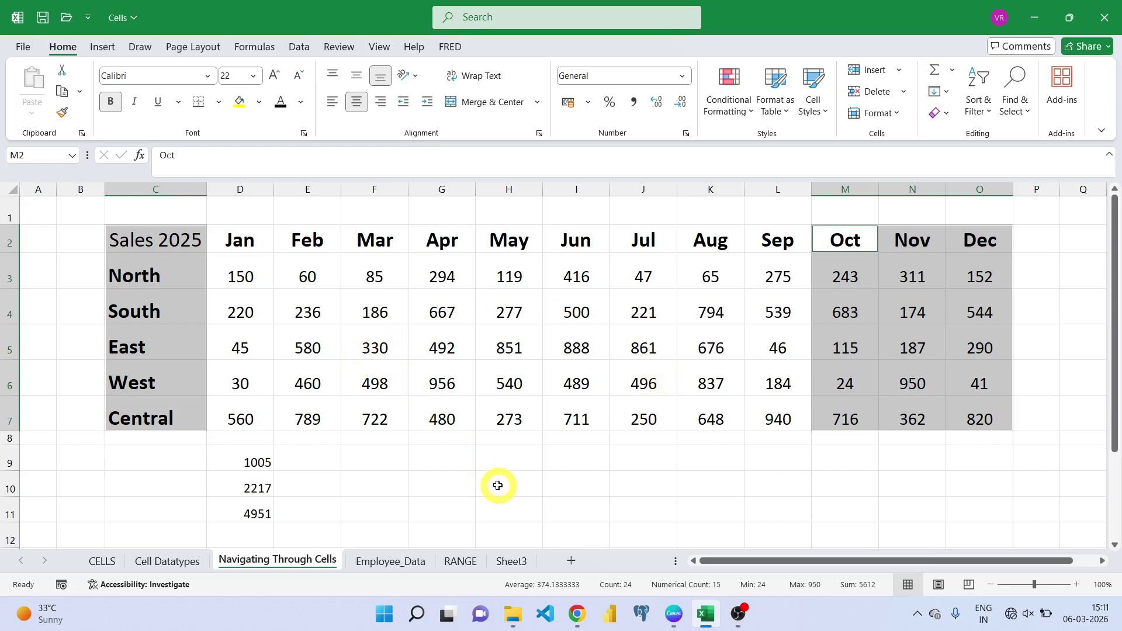
Select the header row C2:O2 together with the non-adjacent East and West rows, then clear the selection
left_click(154, 232)
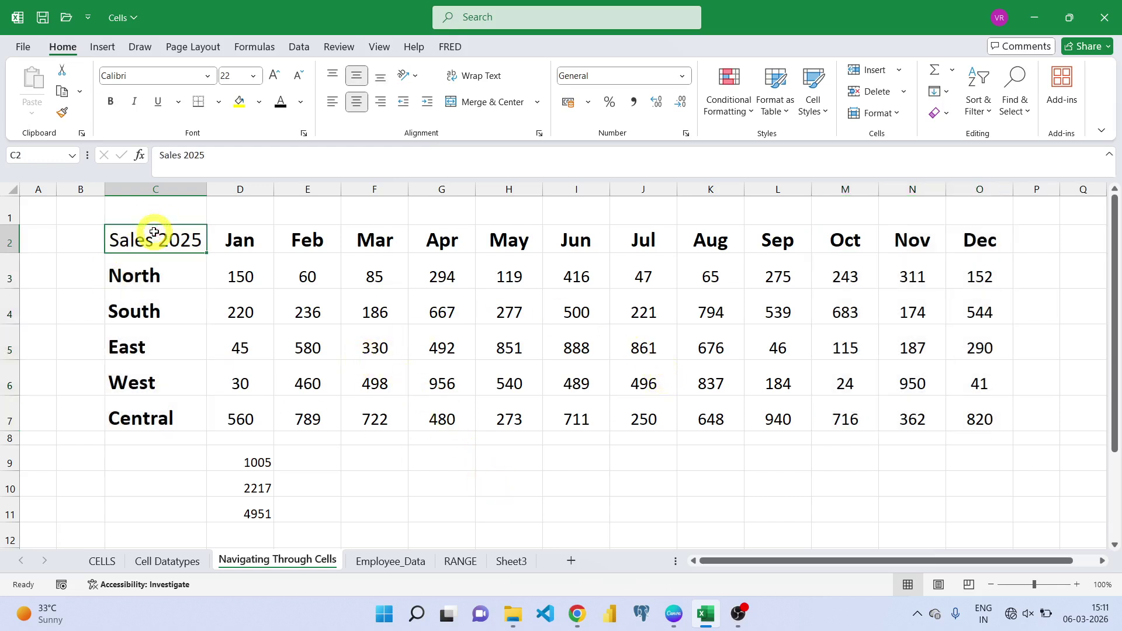
left_click_drag(152, 240, 1003, 241)
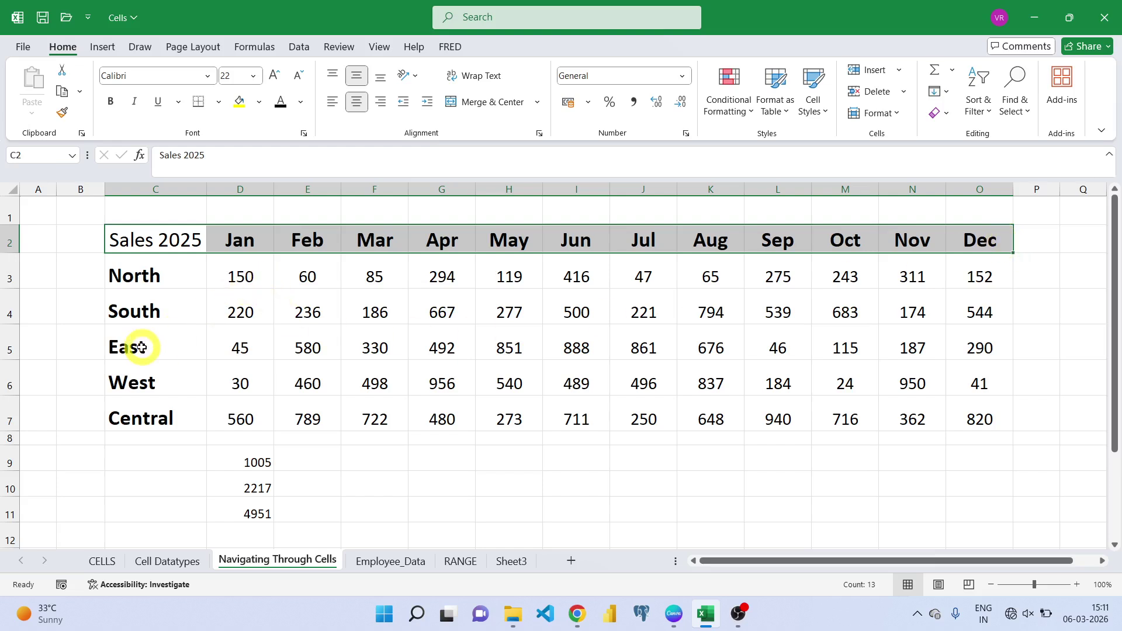
left_click_drag(141, 347, 892, 368, "ctrl")
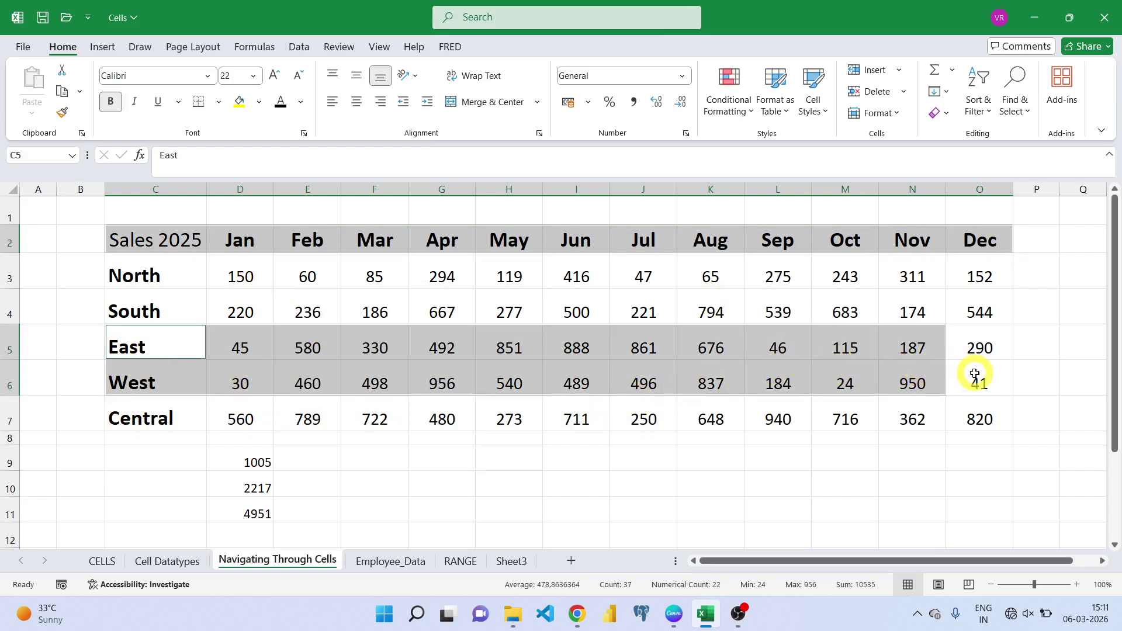
left_click(726, 491)
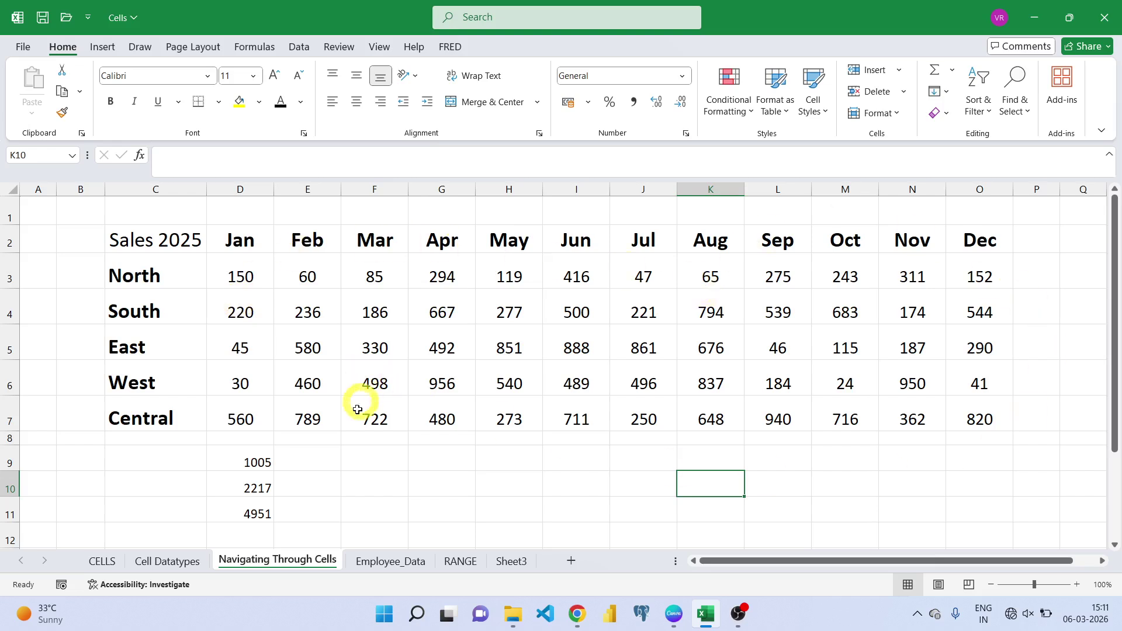
Select the scattered low sales cells D5, D6, E3, J3, K3, L5, M6 and O6 together
left_click(248, 343)
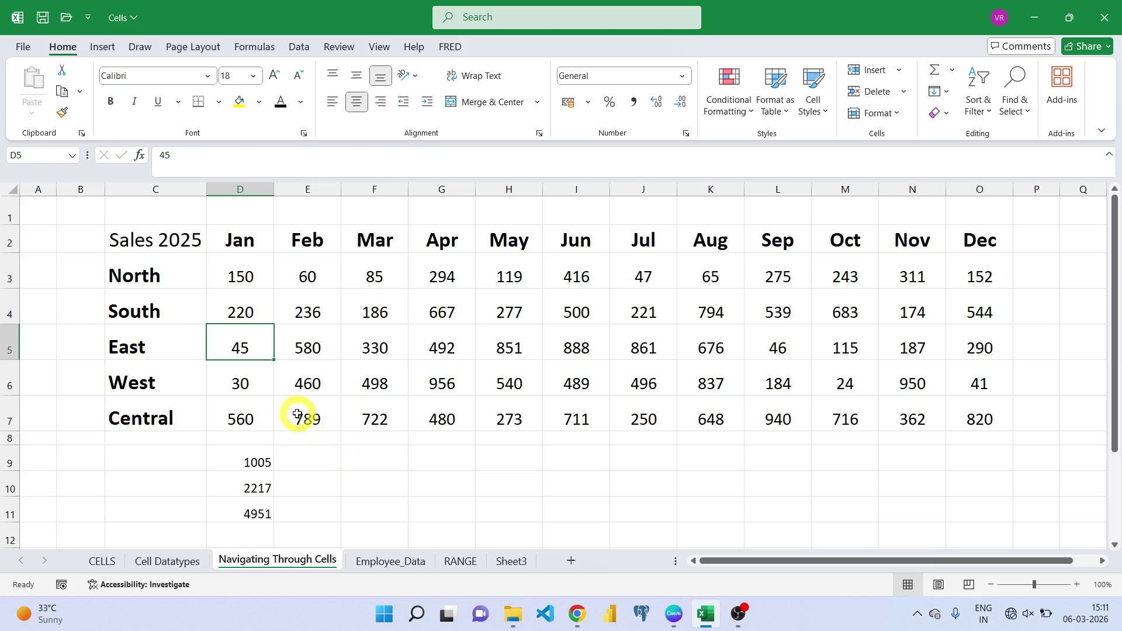
left_click(241, 383, "ctrl")
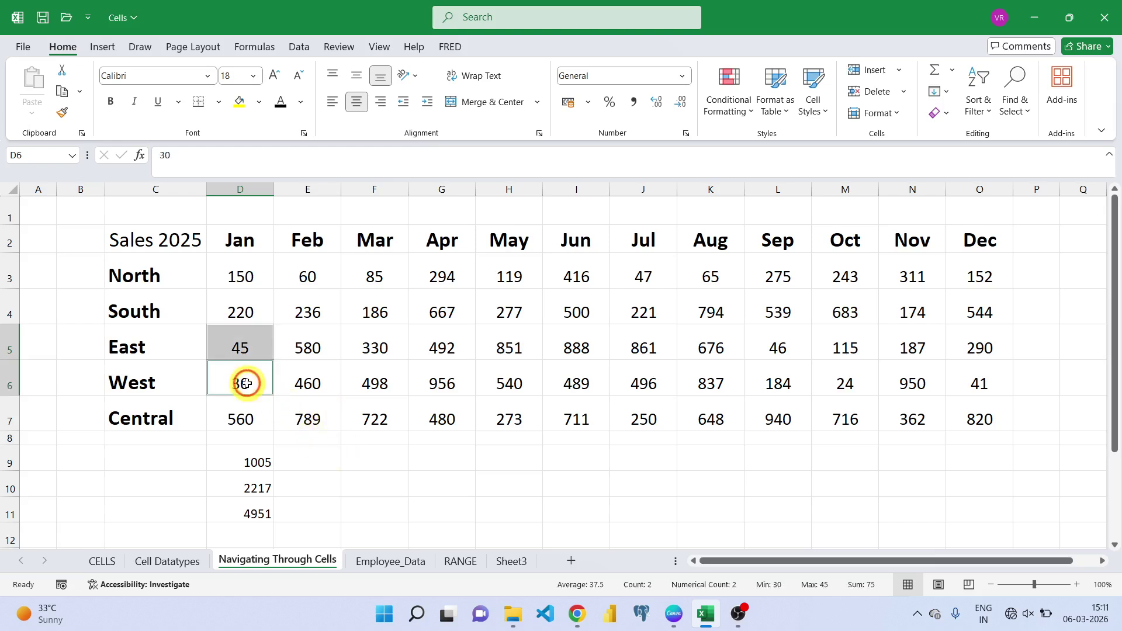
left_click(314, 278, "ctrl")
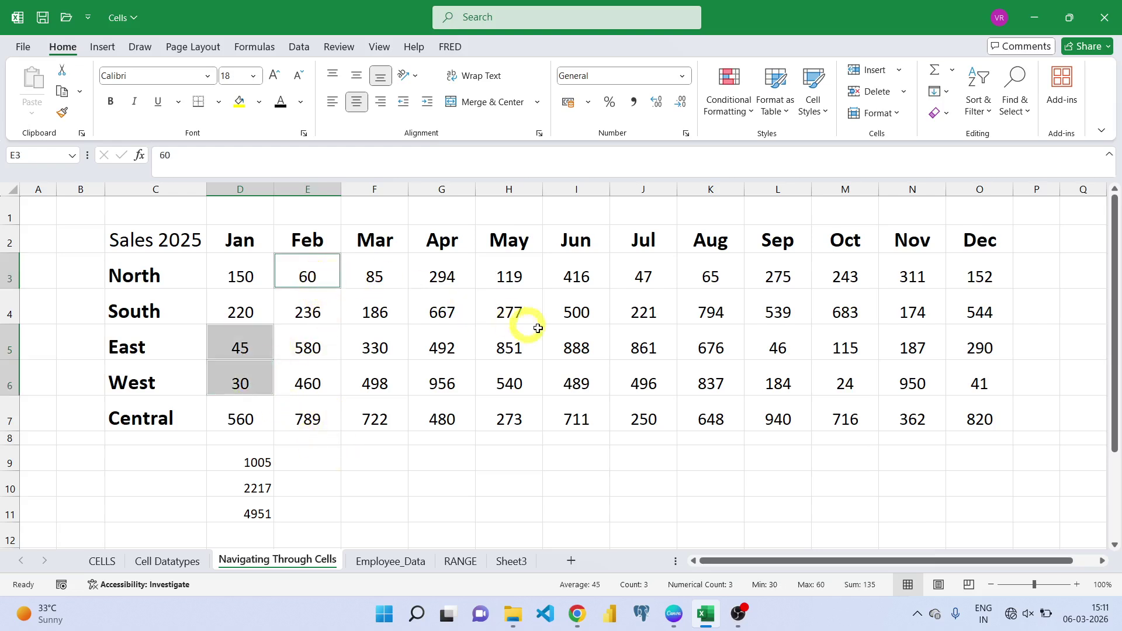
left_click(645, 275, "ctrl")
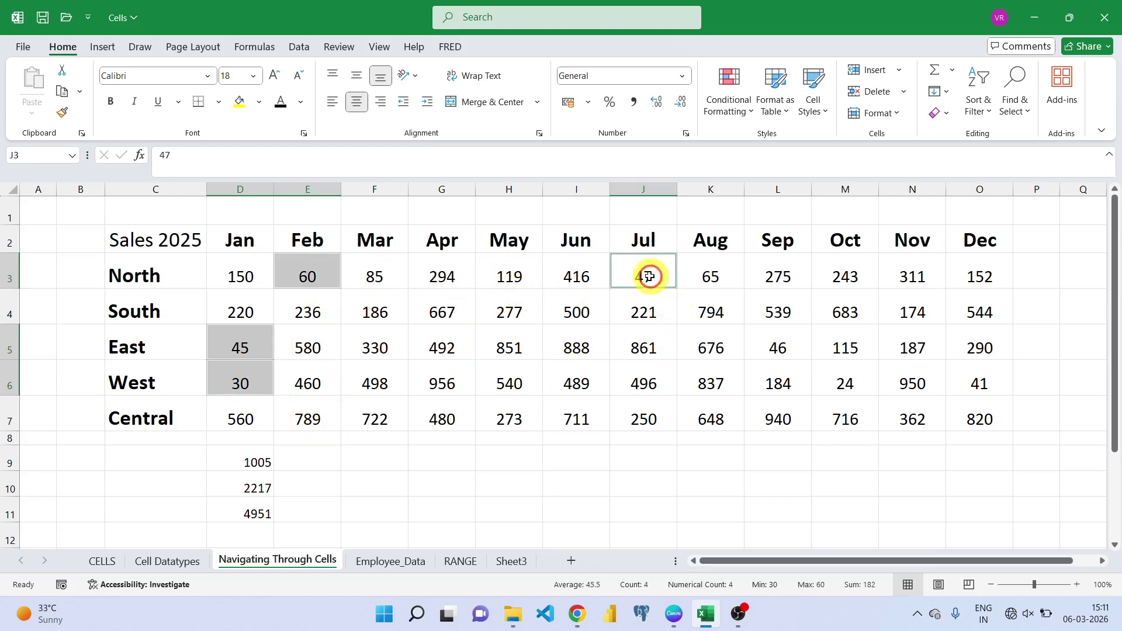
left_click(703, 274, "ctrl")
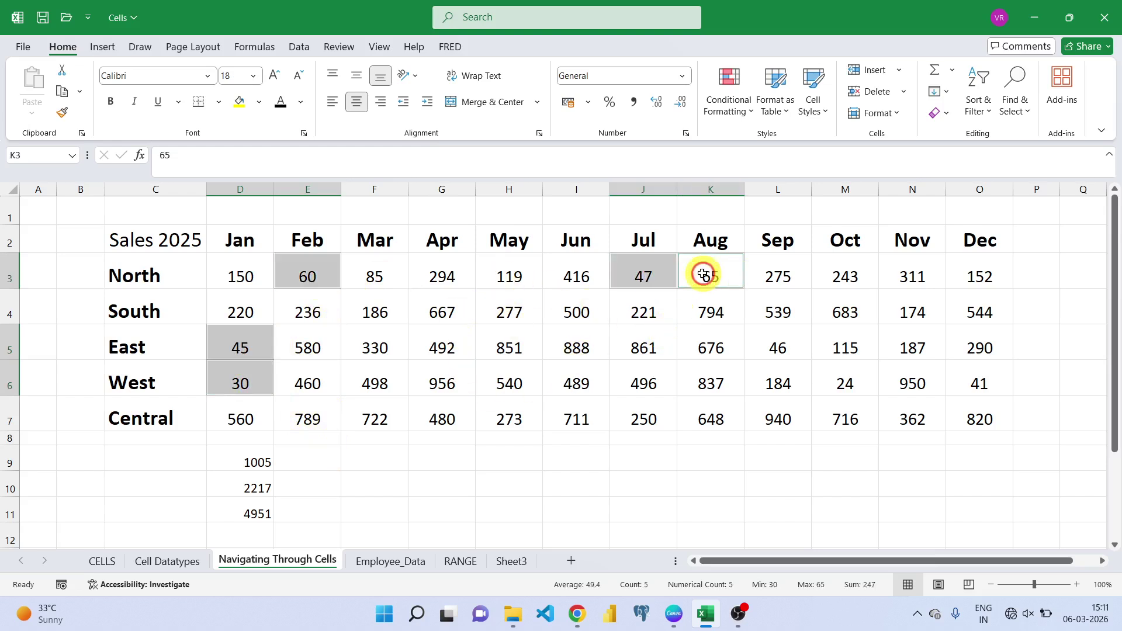
left_click(772, 346, "ctrl")
left_click(850, 383, "ctrl")
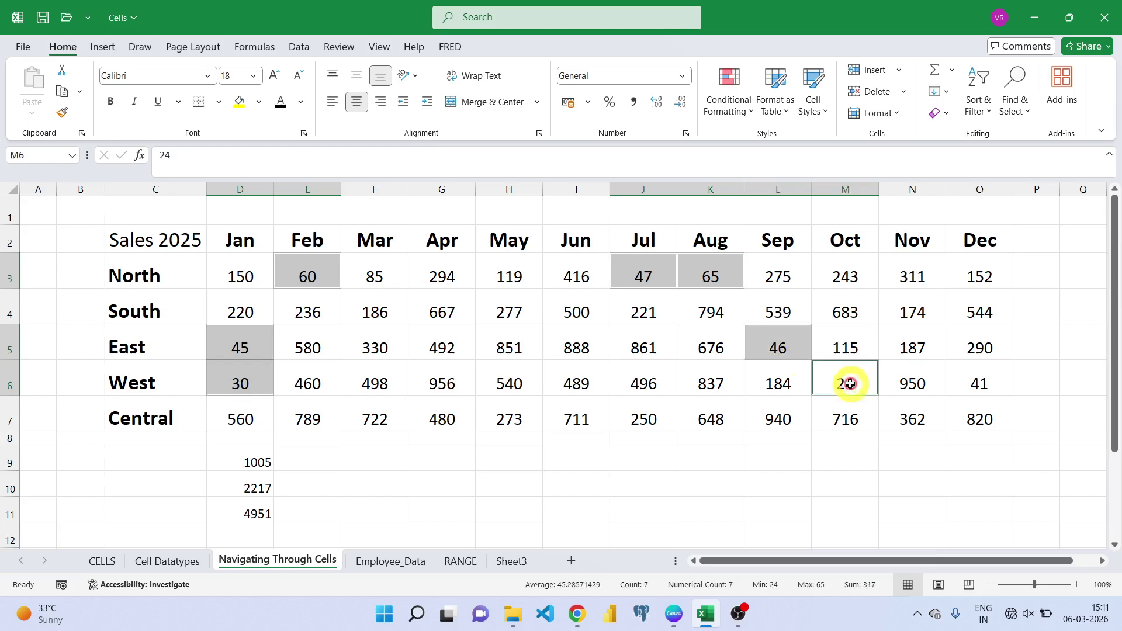
left_click(974, 383, "ctrl")
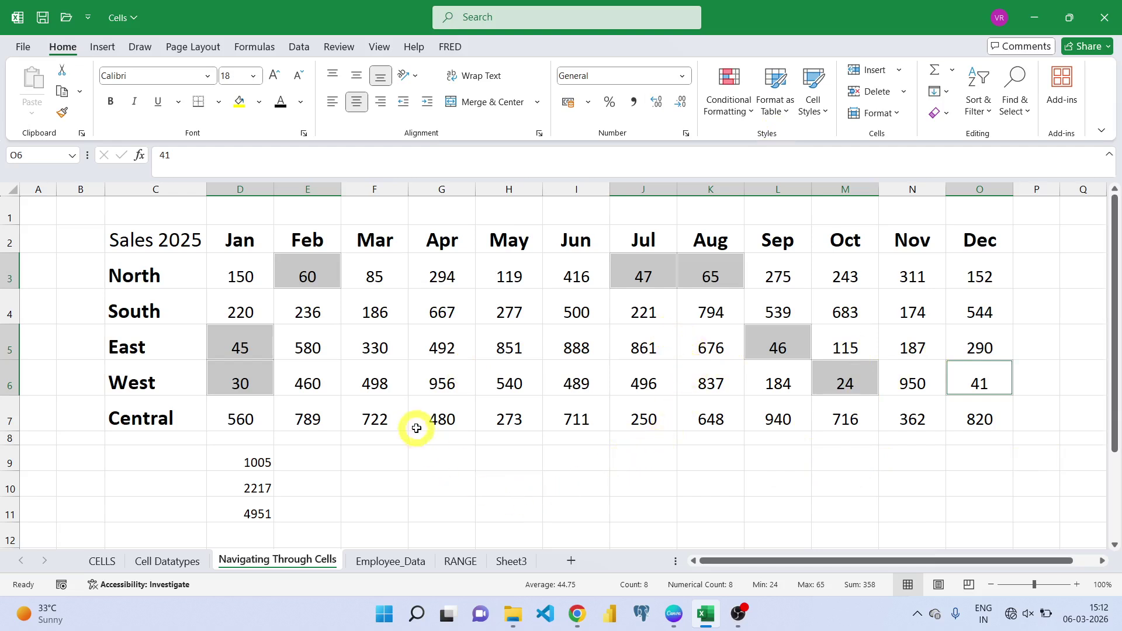
Preview the Dark Red font colour on the selected low sales cells, then clear the selection without applying it
left_click(302, 104)
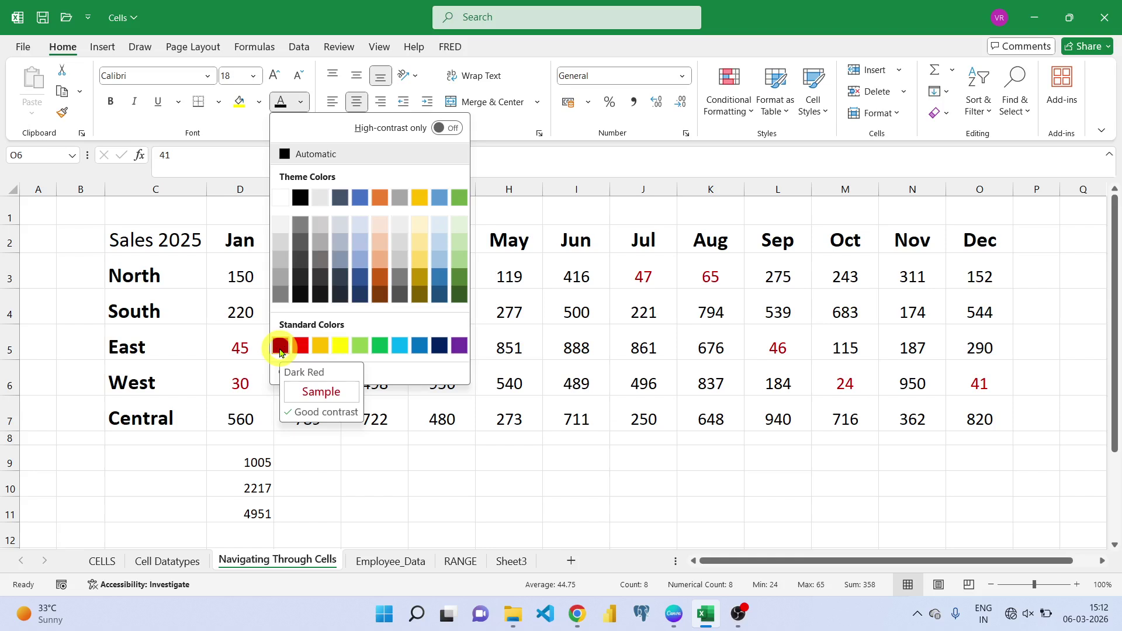
left_click(347, 478)
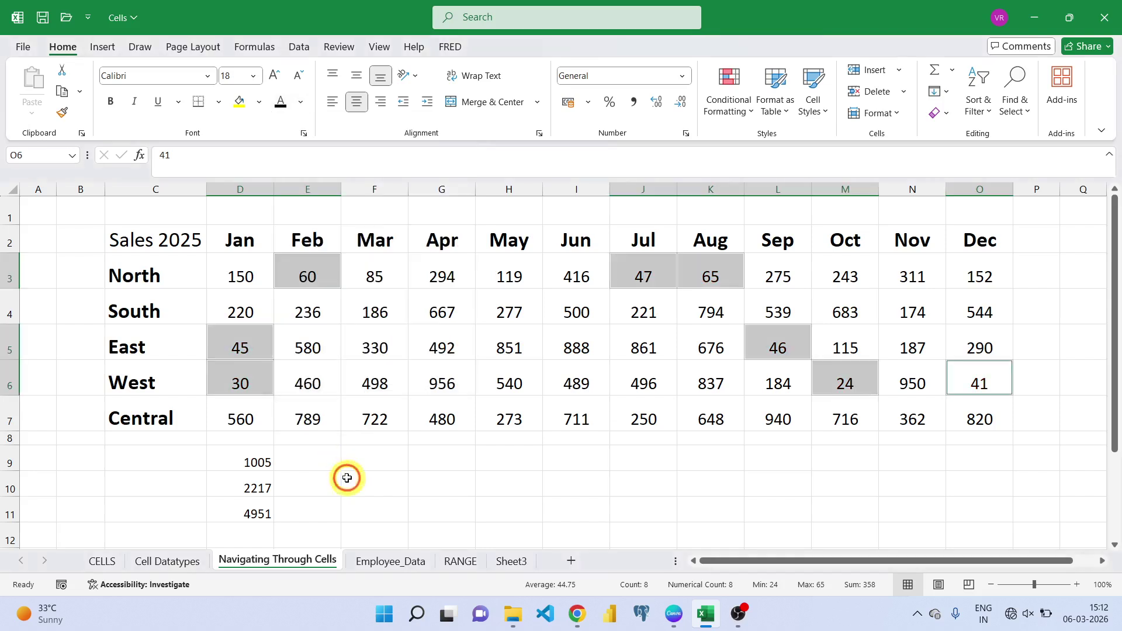
left_click(347, 477)
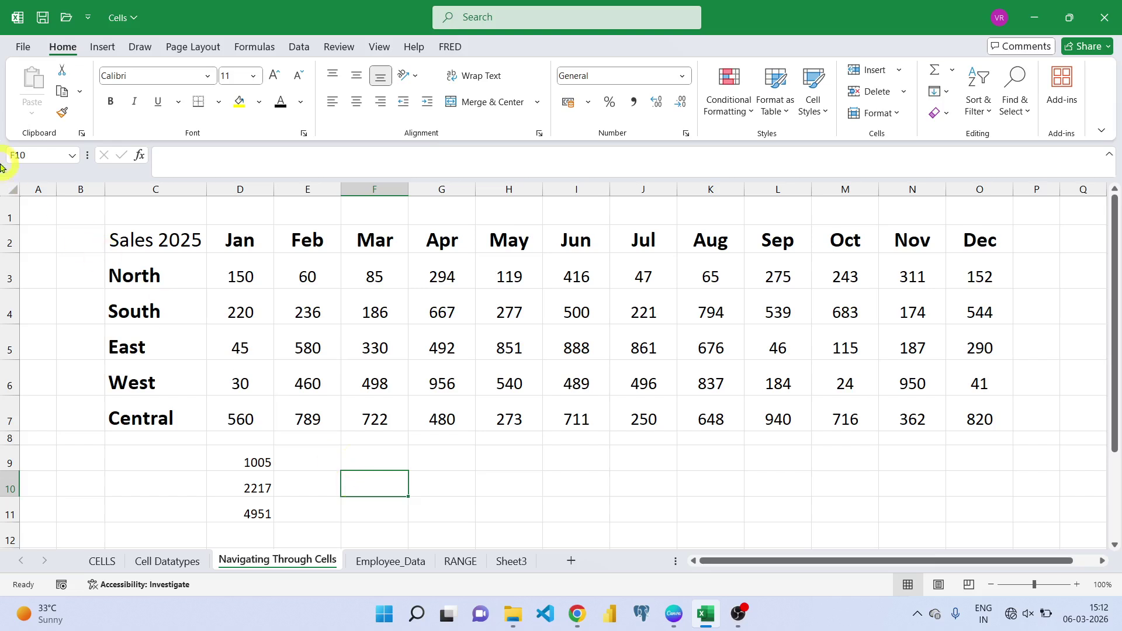
Select the entire row 1, then enter the whole-row reference =1:1 in cell B9 without committing it
left_click(9, 210)
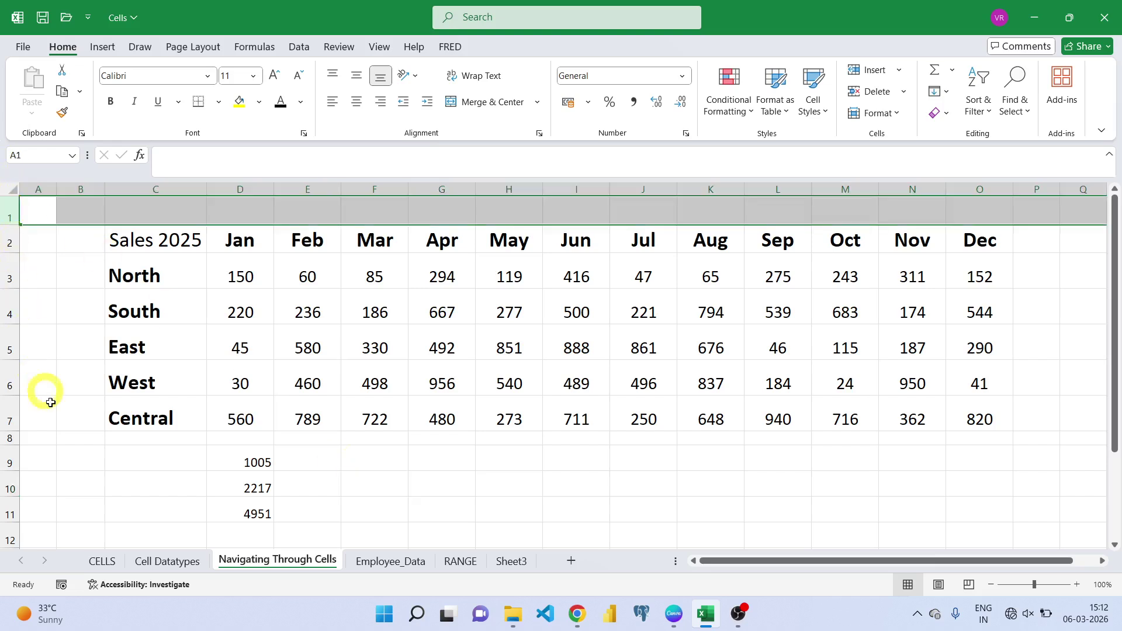
left_click(76, 459)
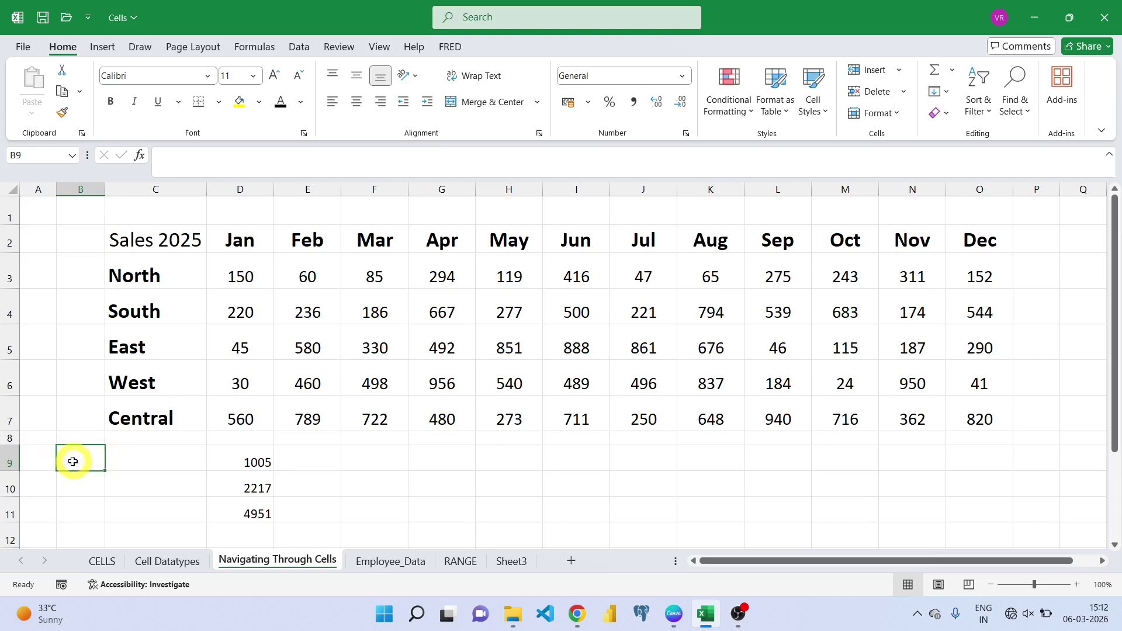
type("=")
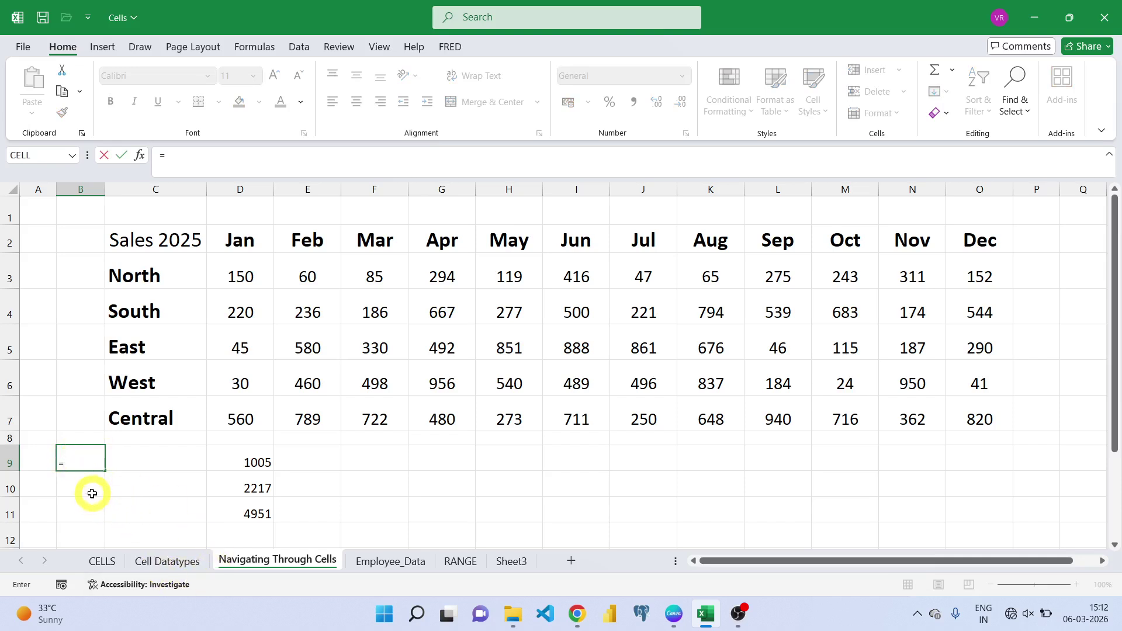
type("1:1")
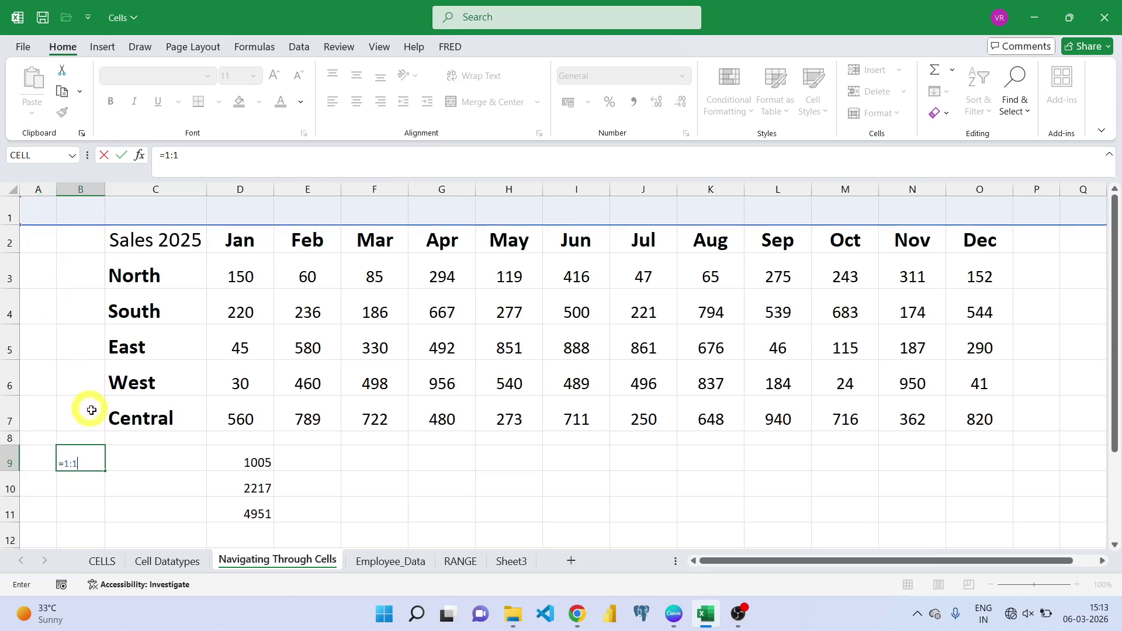
Replace the reference in B9 with the whole-column reference =a:a, then discard the entry and leave the cell empty
key("BackSpace")
key("BackSpace")
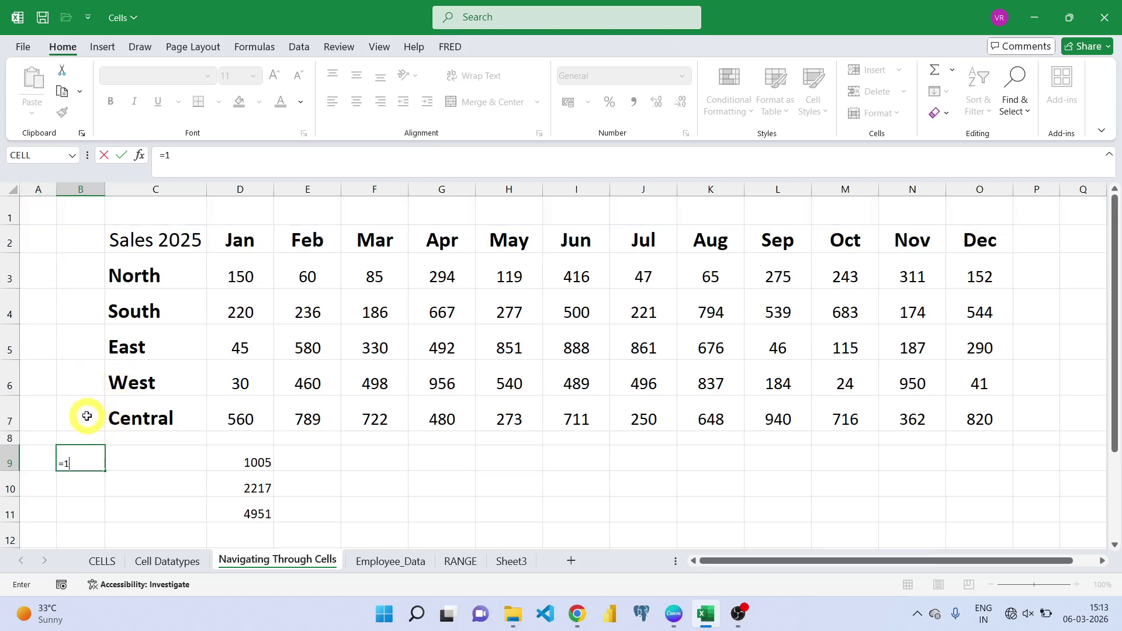
type("a")
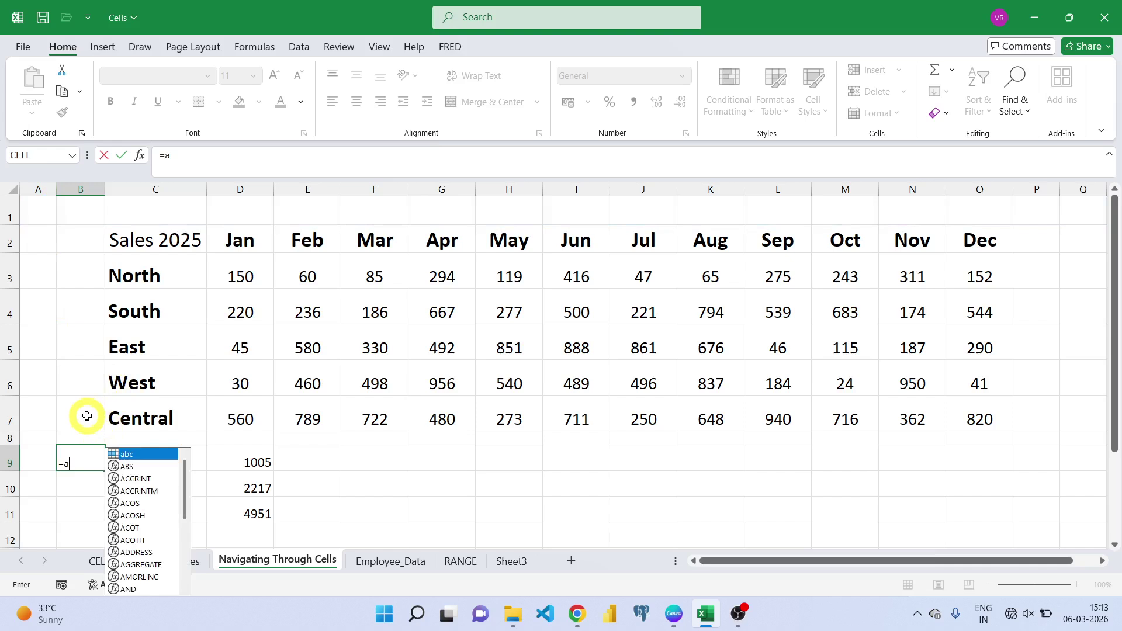
type(":a")
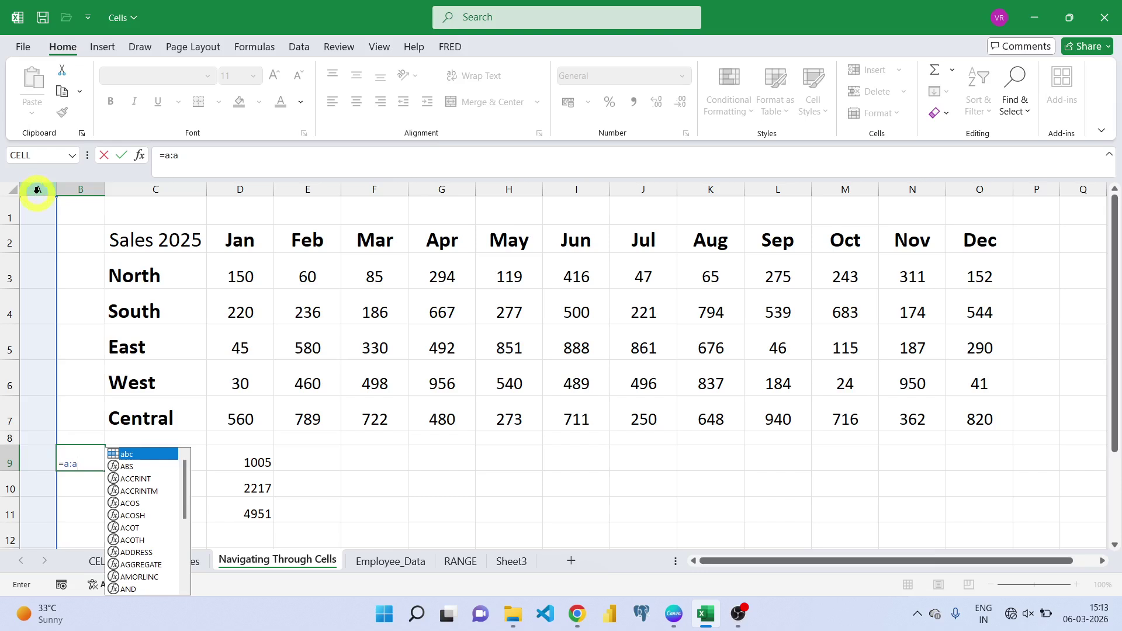
key("BackSpace")
key("BackSpace")
key("BackSpace")
key("BackSpace")
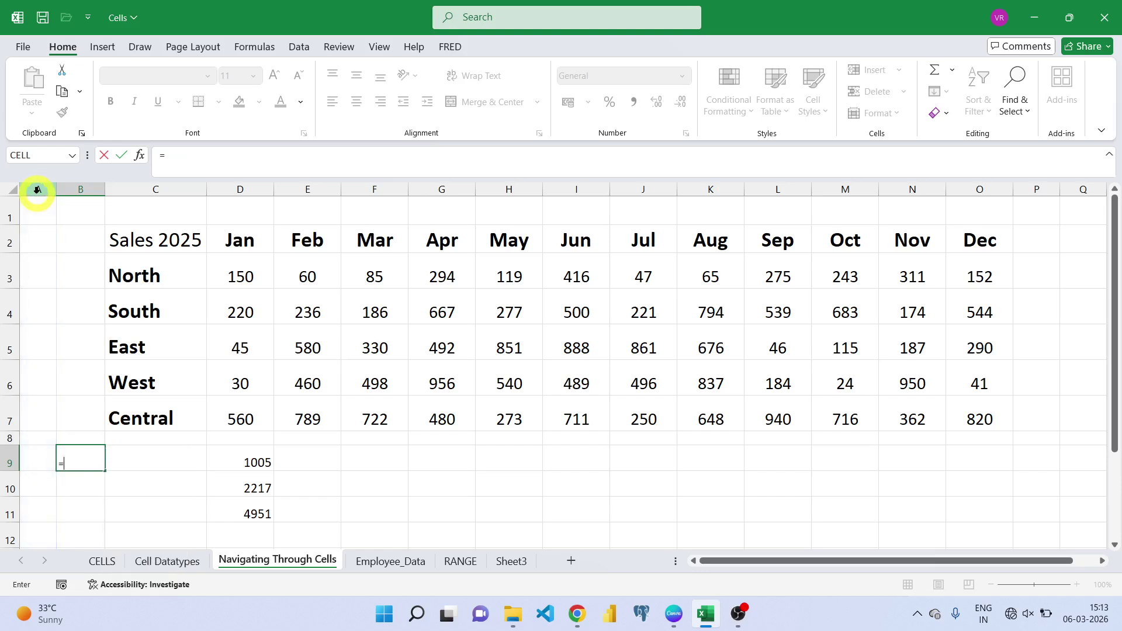
key("Escape")
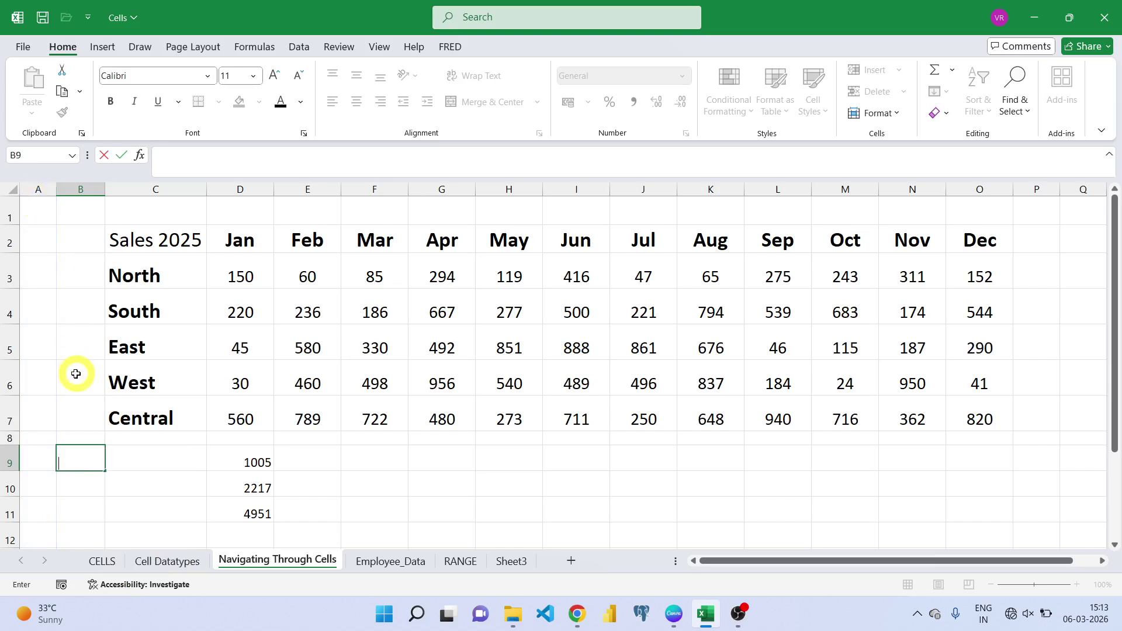
key("Escape")
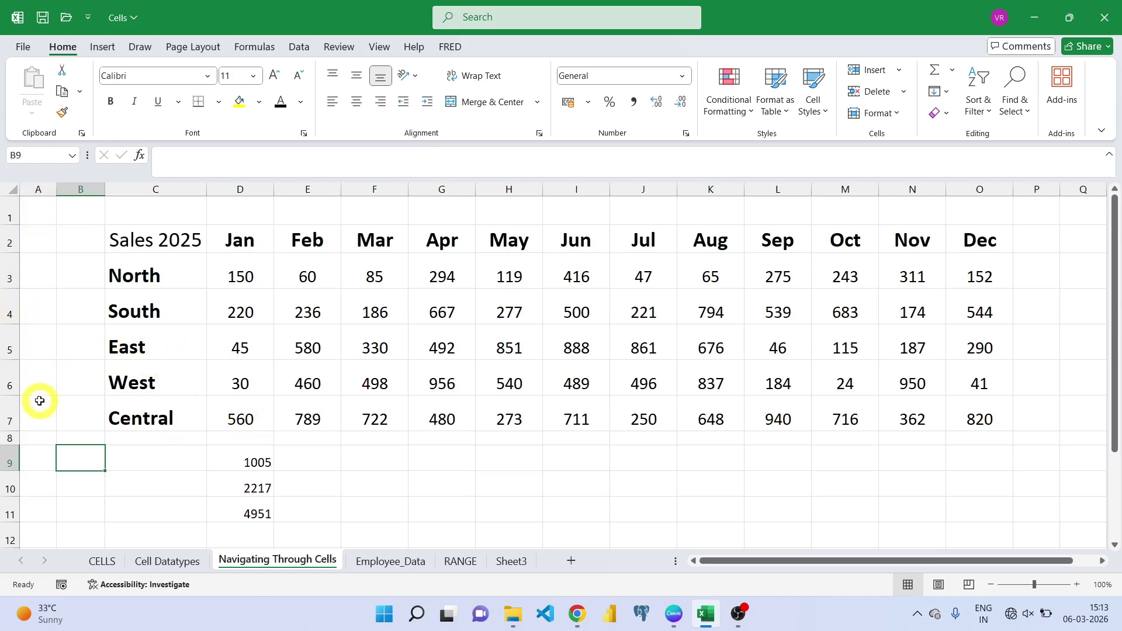
Select the vertical range D3:D7 with the January sales, then clear the selection
left_click(159, 486)
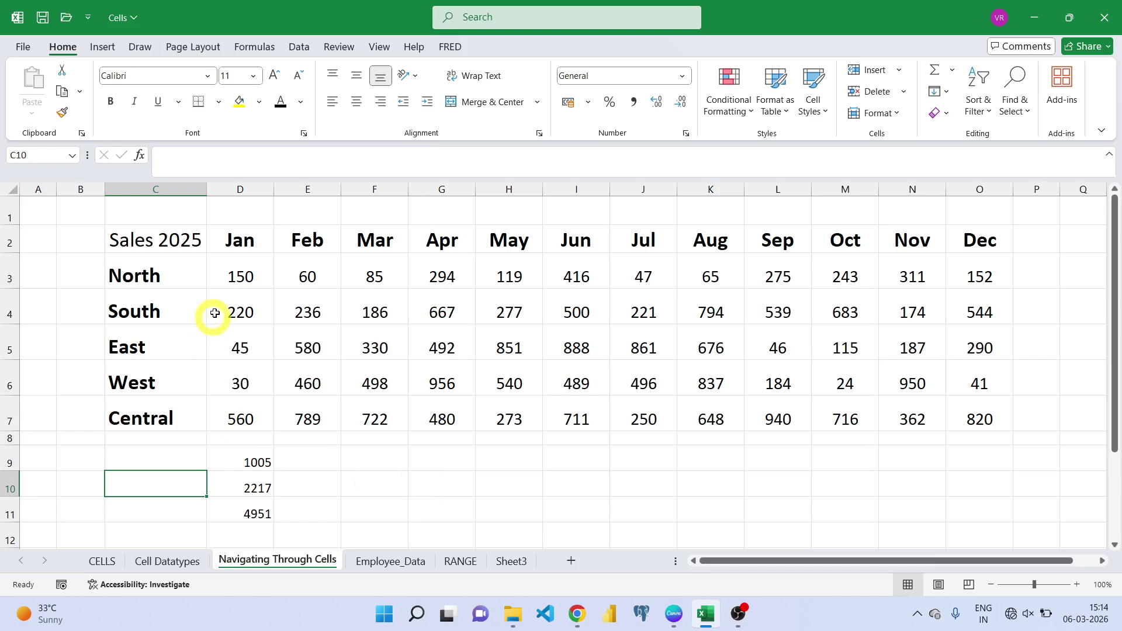
left_click_drag(235, 273, 241, 421)
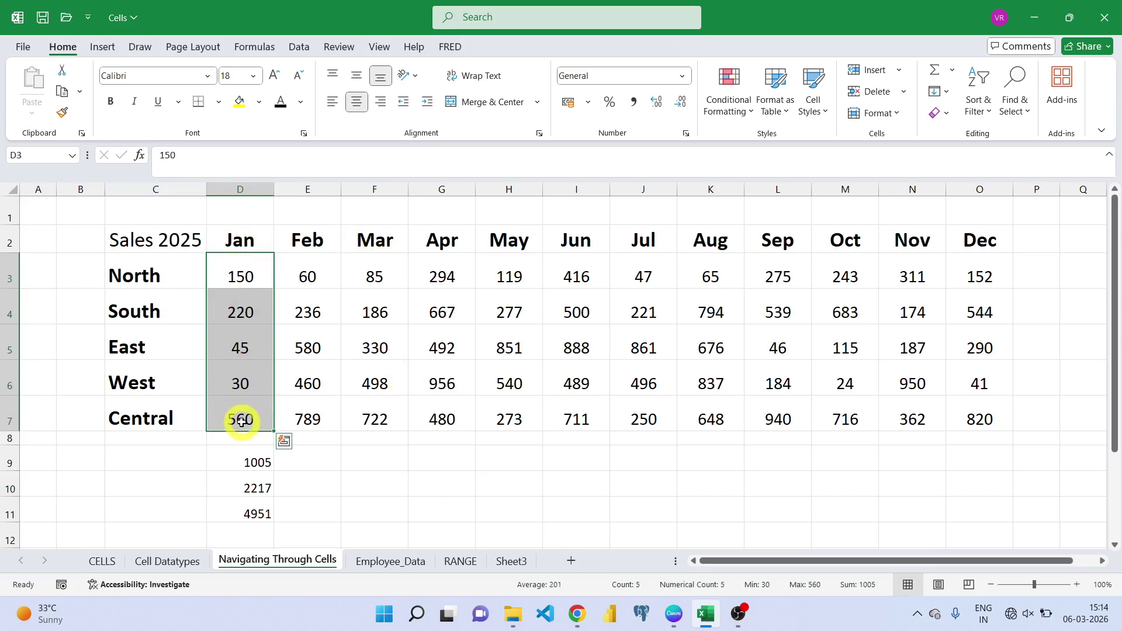
left_click(393, 535)
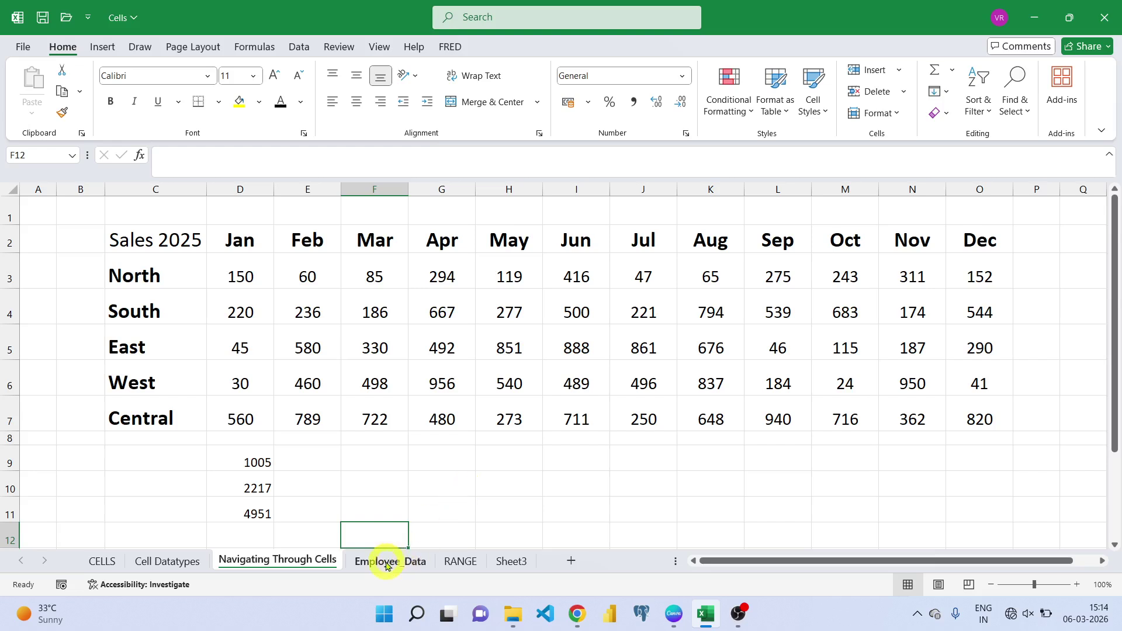
On the Employee_Data sheet, select the City column from its header D1 down to the last record and review the selected range
left_click(386, 563)
left_click(321, 202)
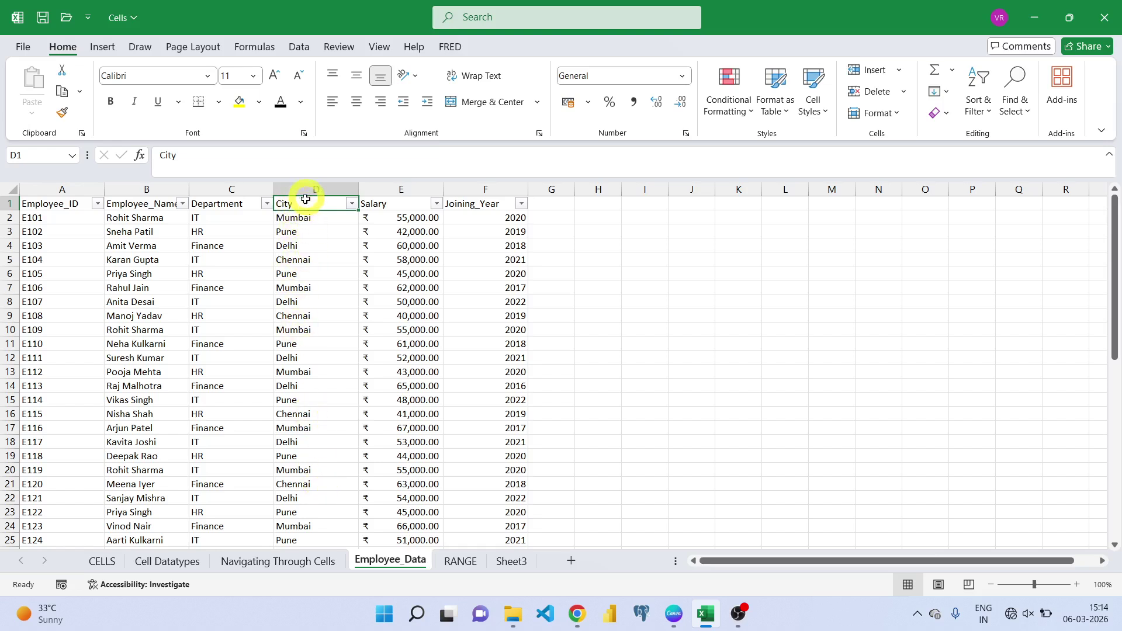
mouse_move(302, 206)
left_mouse_down()
mouse_move(323, 560)
mouse_move(300, 183)
mouse_move(325, 189)
mouse_move(321, 210)
mouse_move(320, 201)
left_mouse_up()
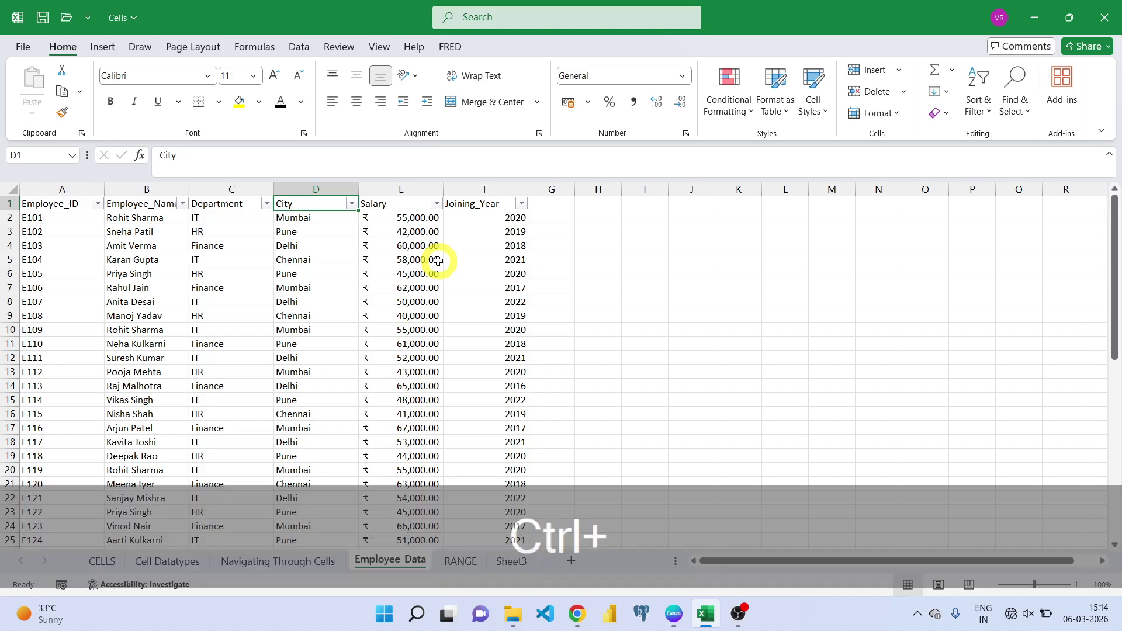
key("ctrl+shift+Down")
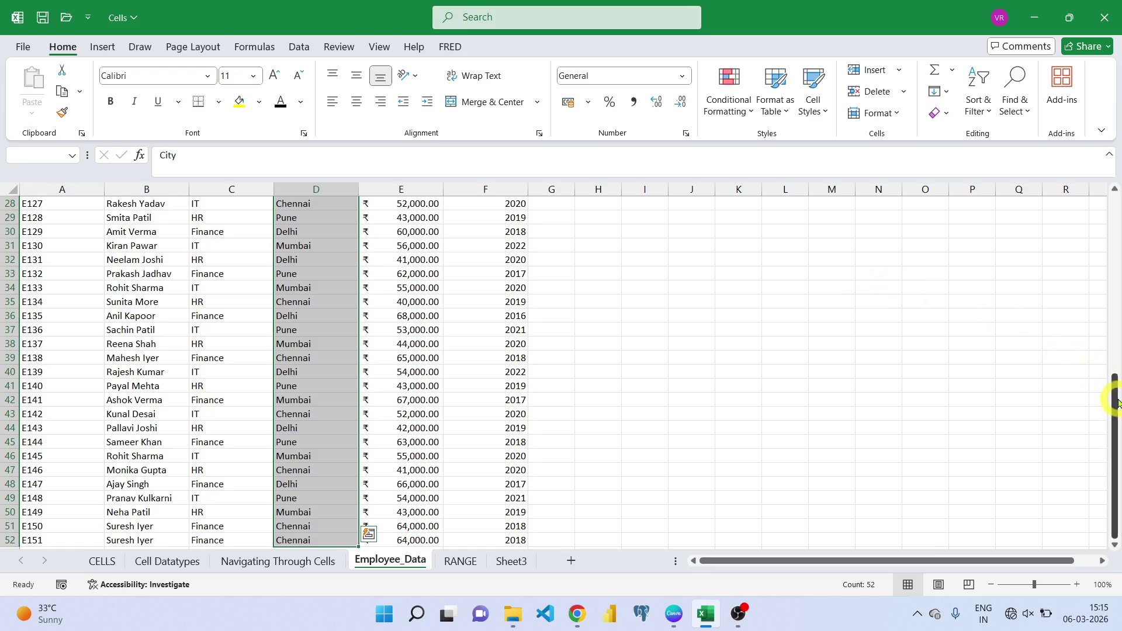
mouse_move(1115, 396)
left_mouse_down()
mouse_move(1098, 228)
mouse_move(1110, 205)
mouse_move(1116, 416)
left_mouse_up()
left_click_drag(1116, 502, 1110, 178)
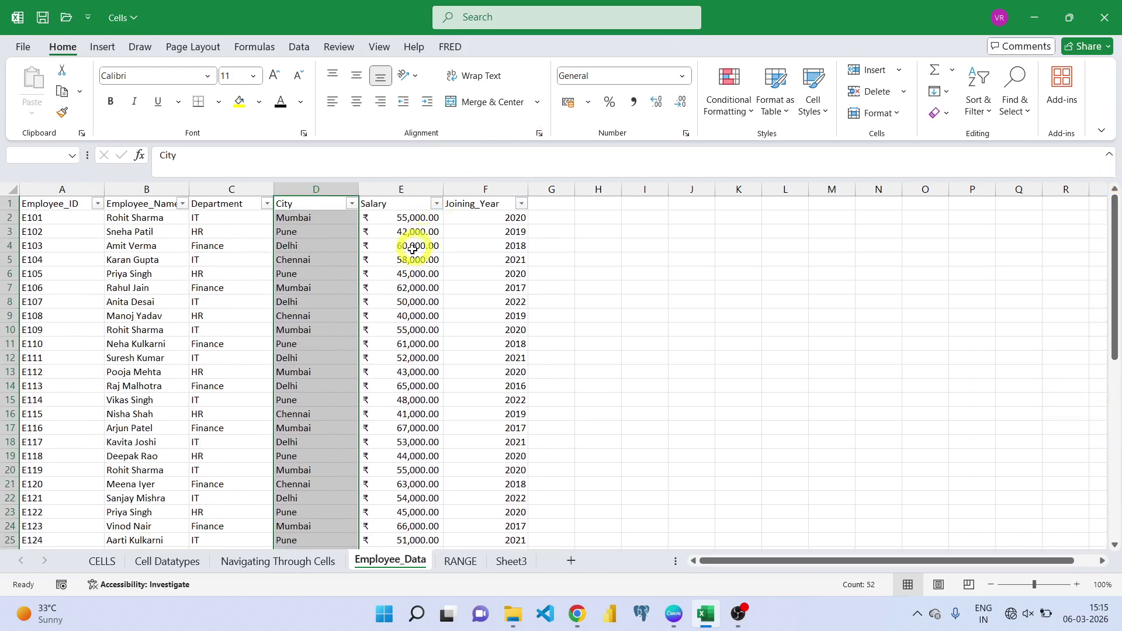
Select the first employee record by extending the selection from A2 across to its Joining_Year value in F2
left_click(38, 217)
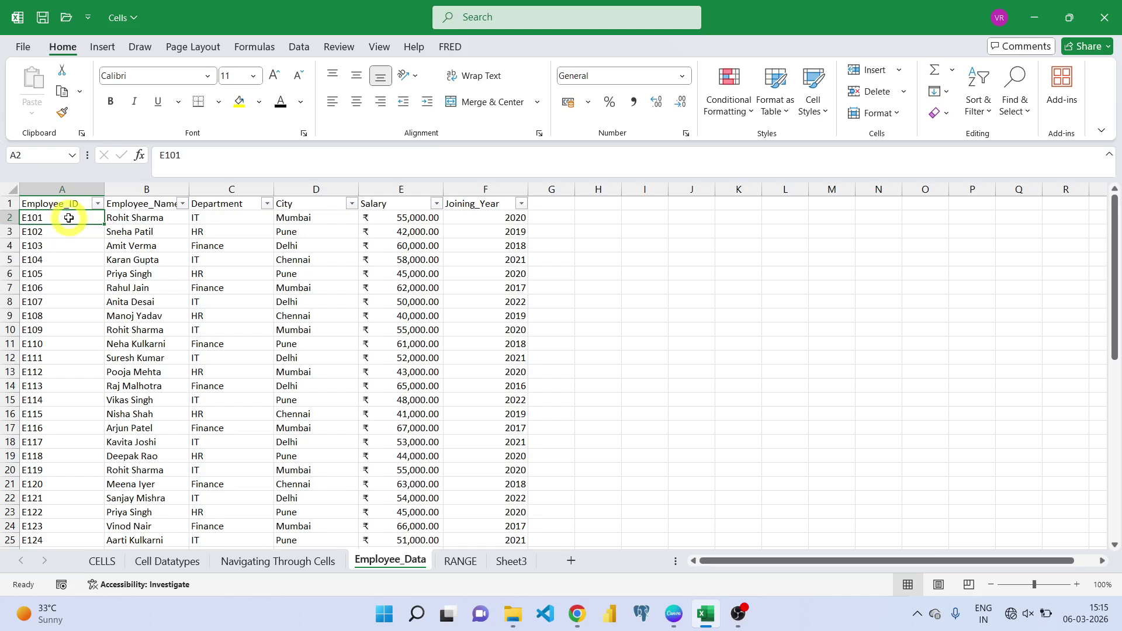
left_click_drag(66, 215, 440, 217)
left_click(28, 218)
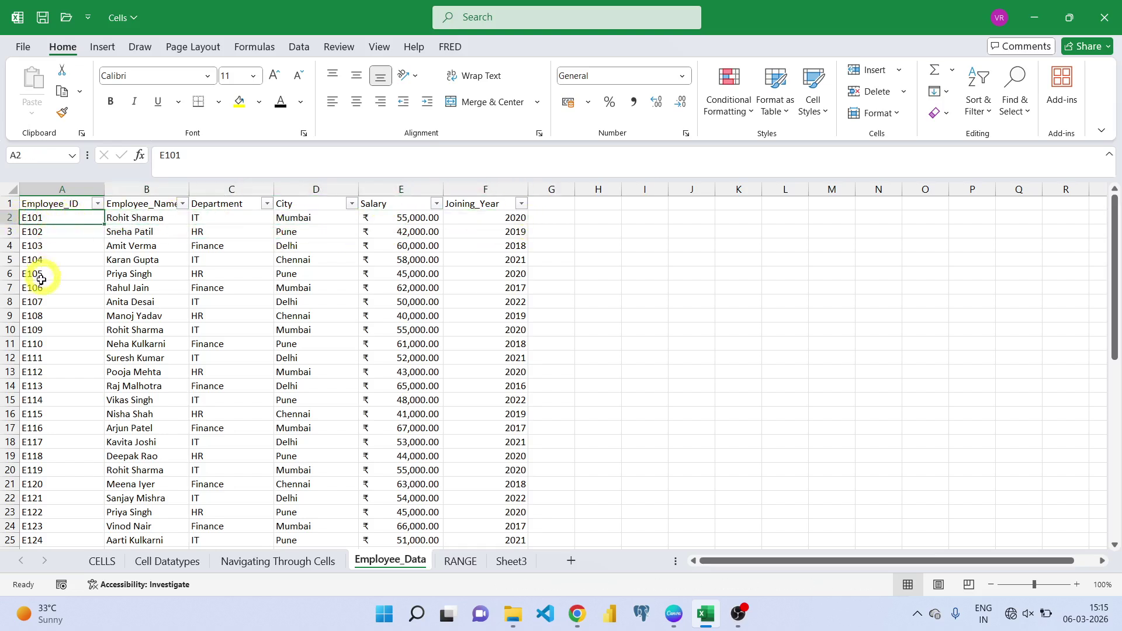
key("ctrl")
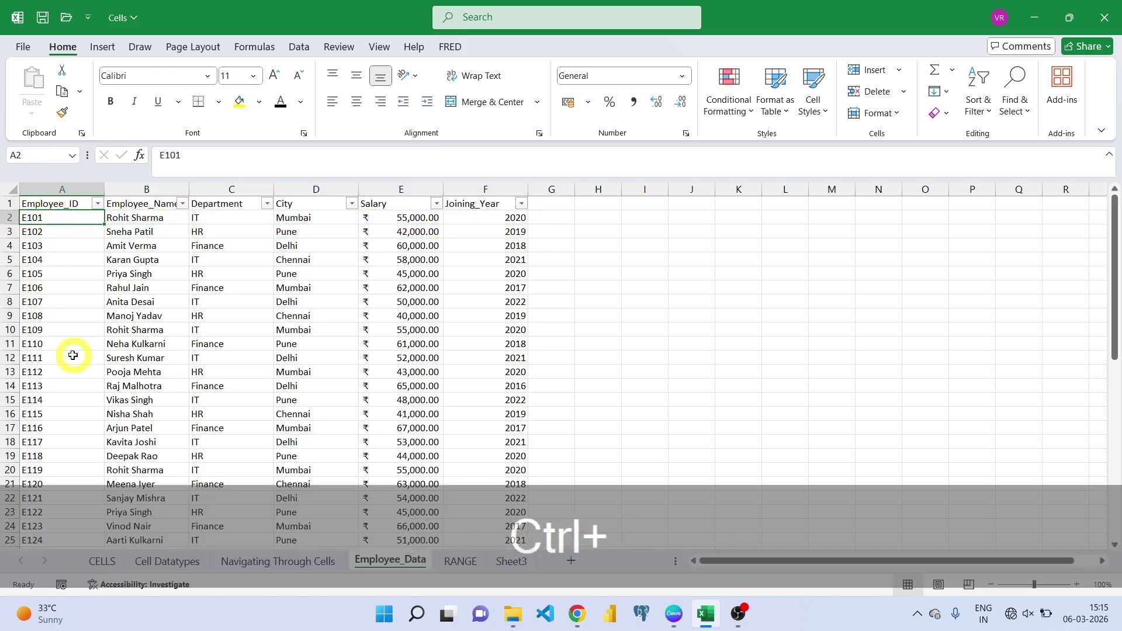
key("ctrl+shift+Right")
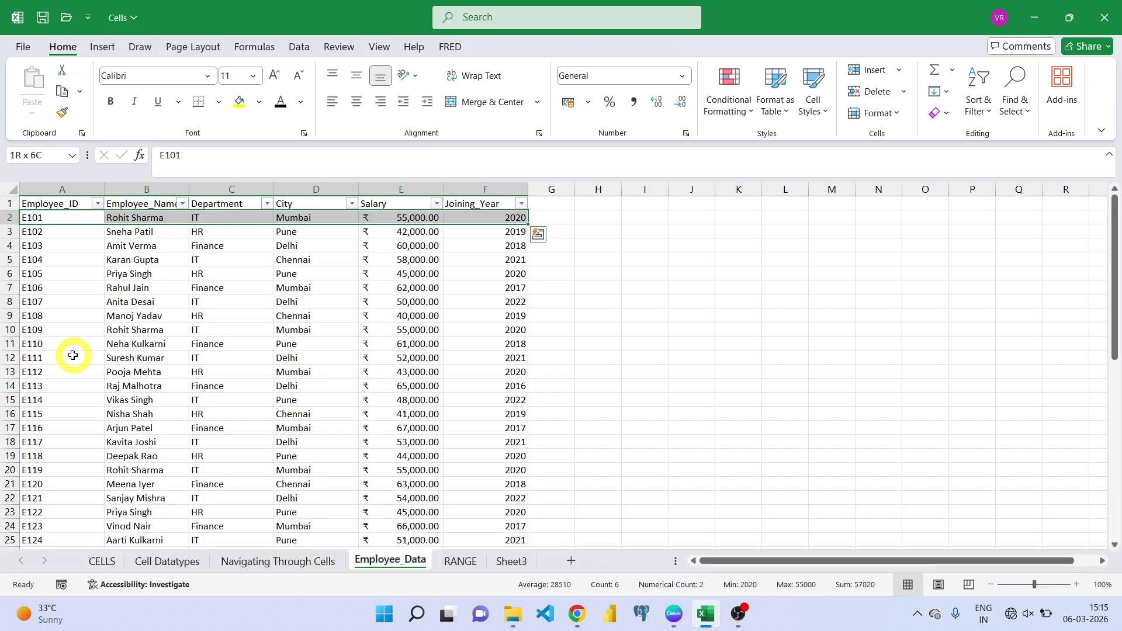
Go to the last Employee_ID entry in A52 and extend the selection up to the column header in A1
left_click(100, 444)
key("Down")
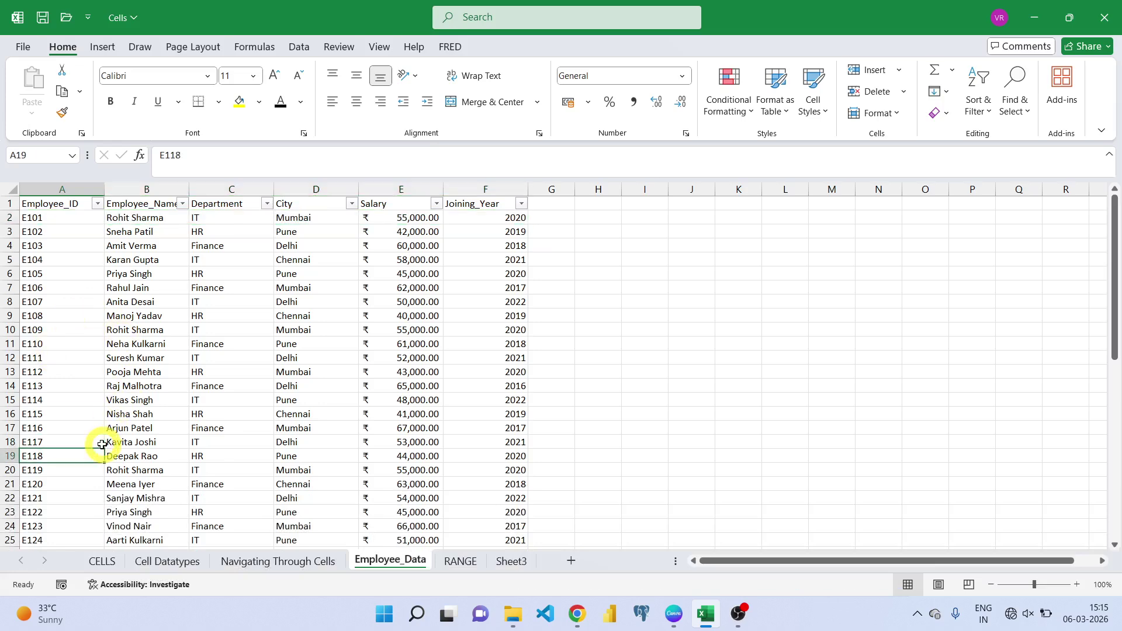
key("Down")
key("Down")
key("Down")
key("Down")
key("Down")
key("Down")
key("Down")
key("Down")
key("Down")
key("Down")
key("Down")
key("Down")
key("Down")
key("Down")
key("Down")
key("Down")
key("Down")
key("Down")
key("Down")
key("Down")
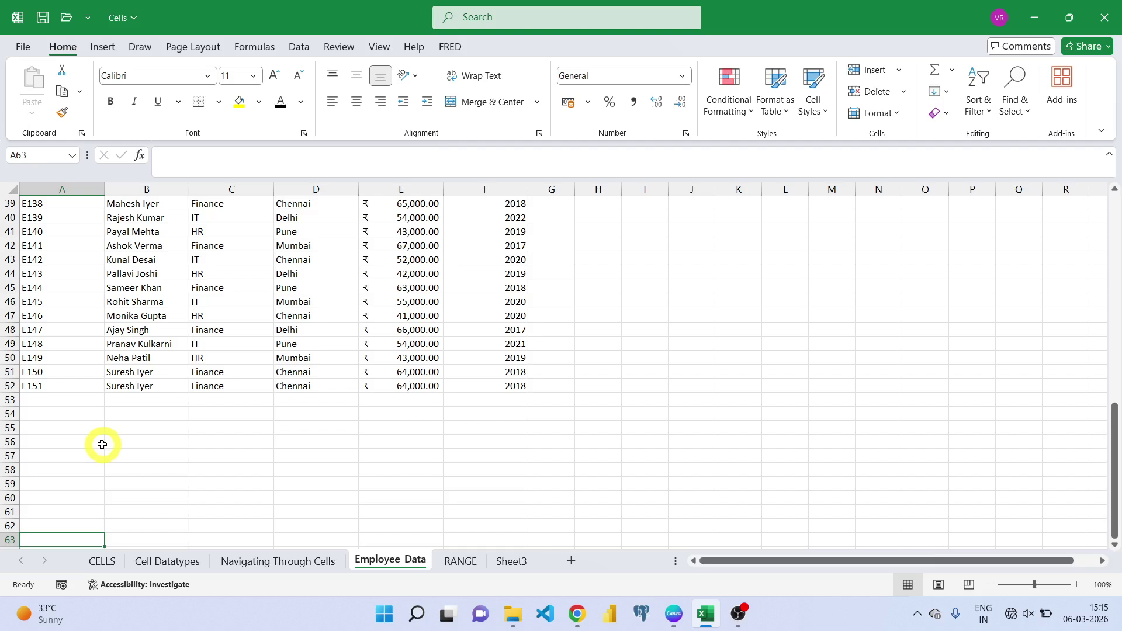
key("Up")
key("Up")
key("Up")
key("Up")
key("Up")
key("Up")
key("Up")
key("Up")
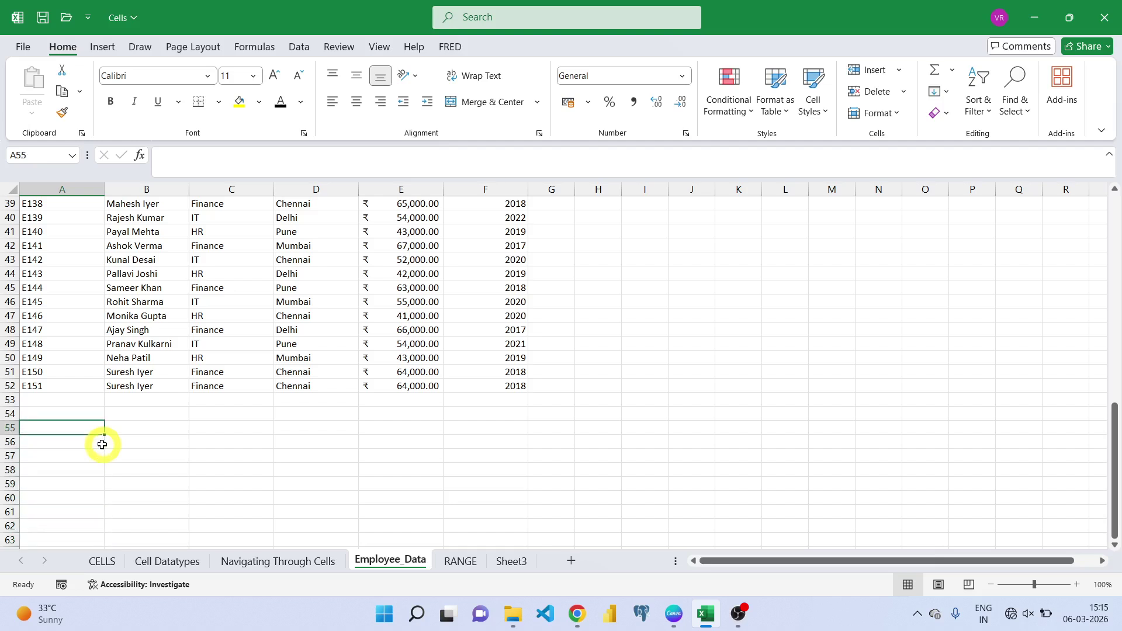
key("Up")
key("Up")
key("Up")
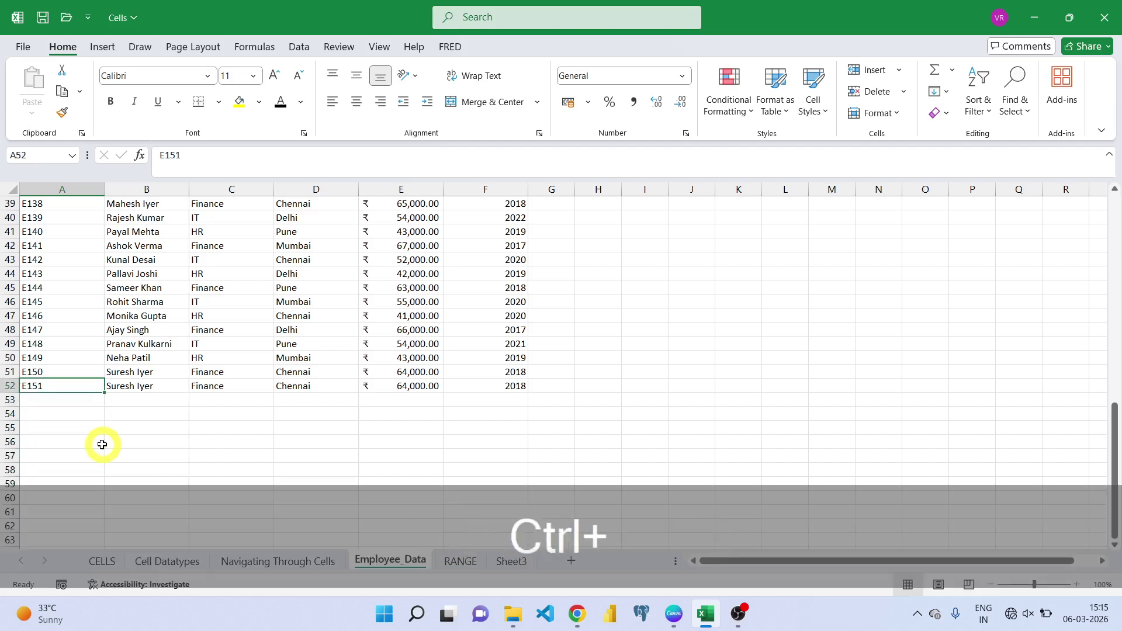
key("ctrl+shift+Up")
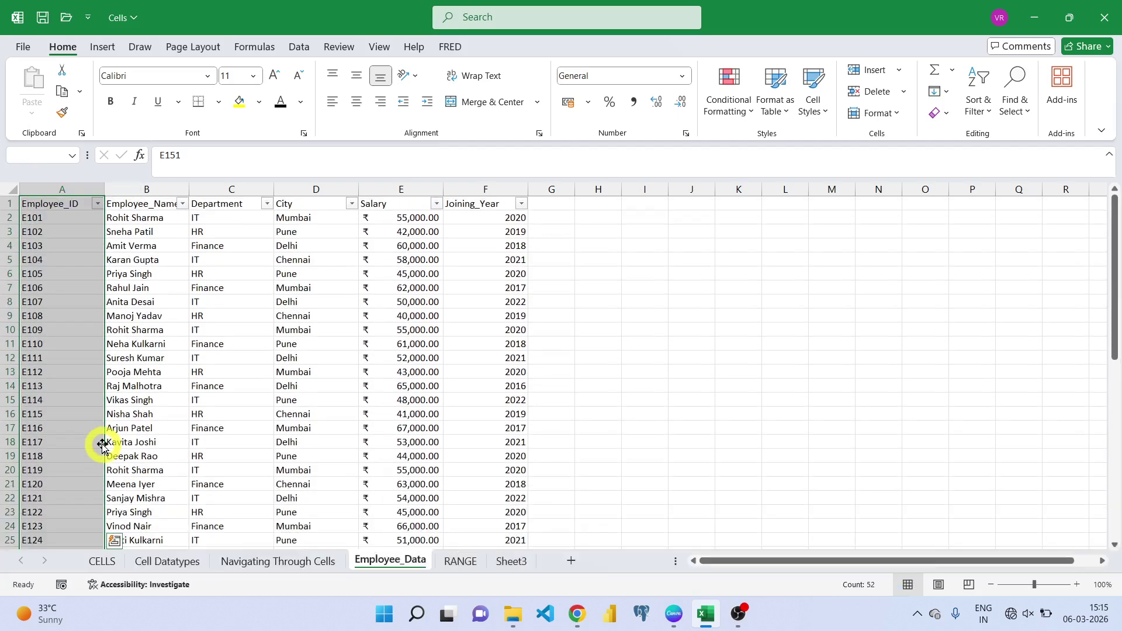
Select the first employee record backwards, extending from the Joining_Year value in F2 to the Employee_ID in A2
left_click(222, 398)
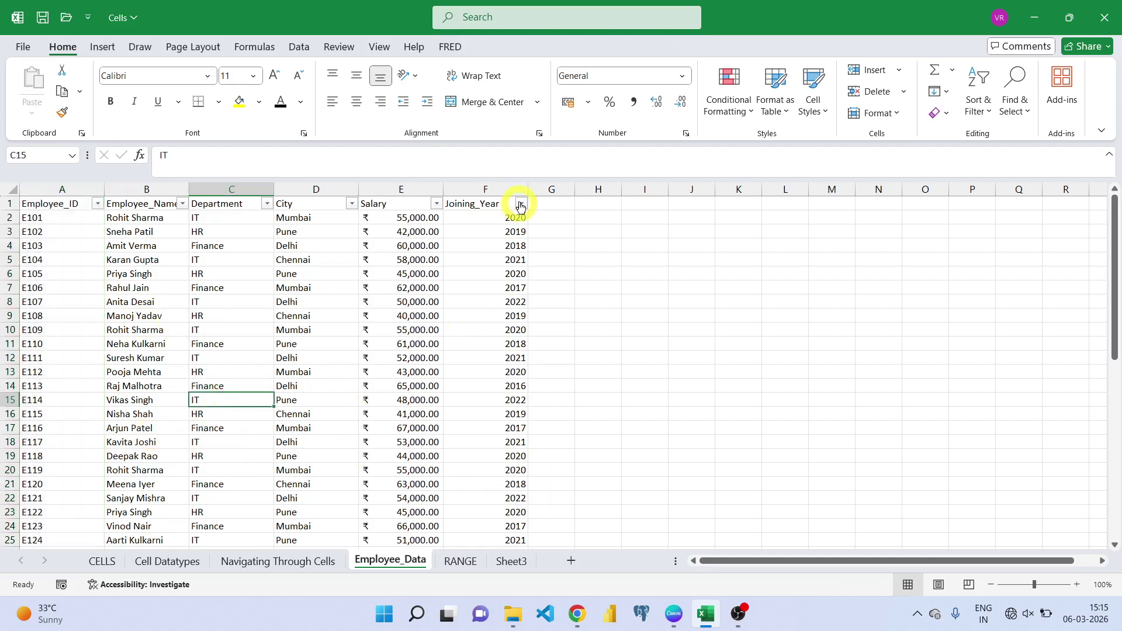
left_click(509, 220)
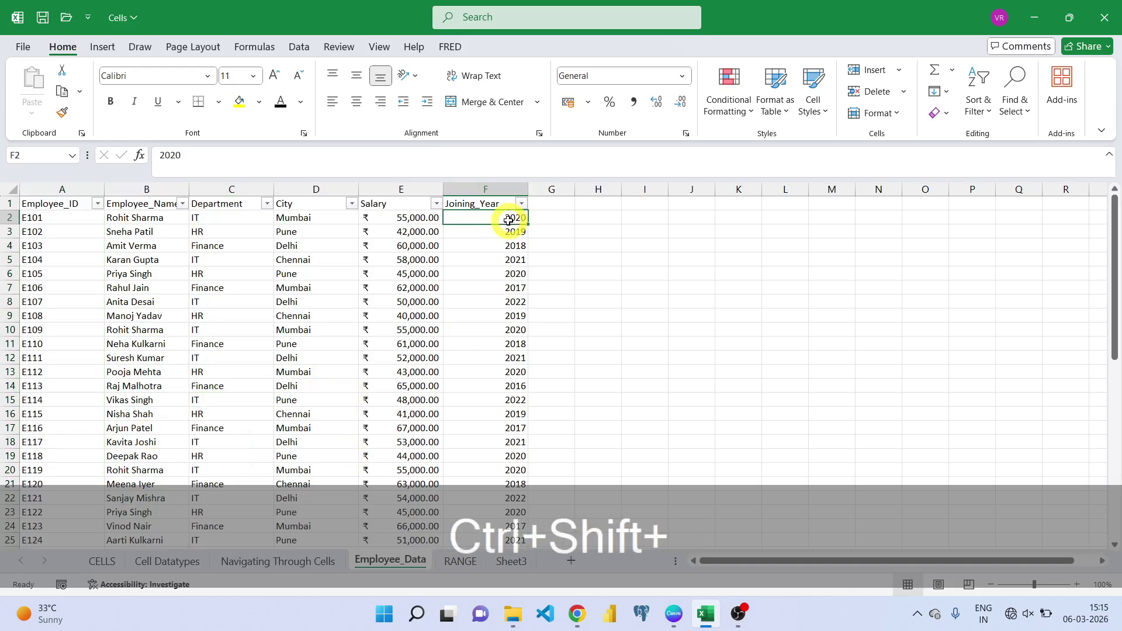
key("ctrl+shift+Left")
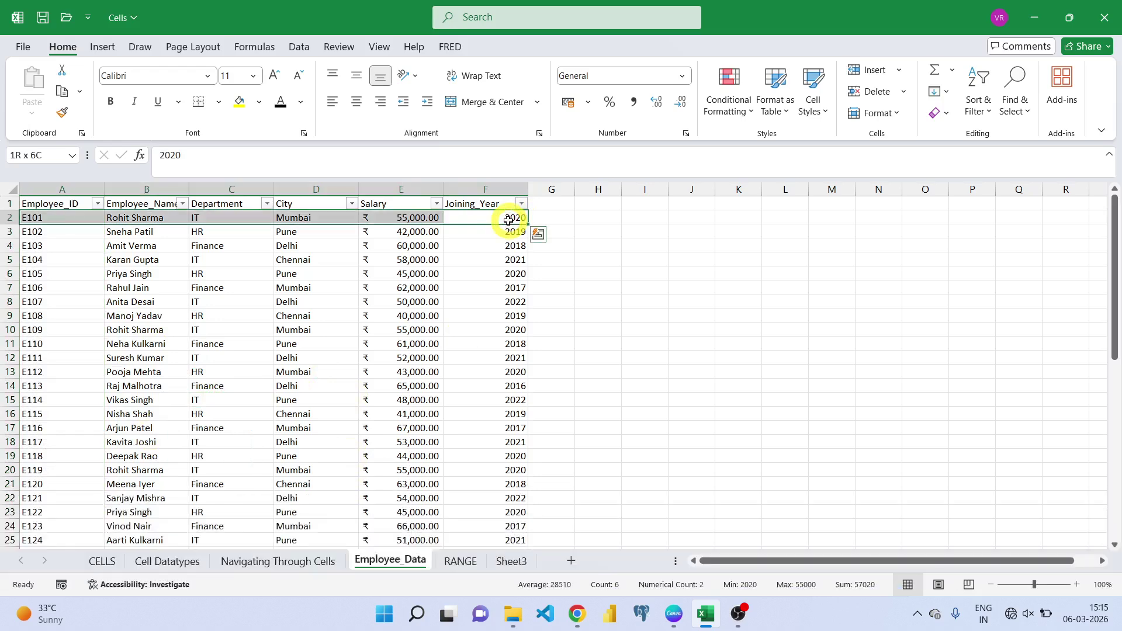